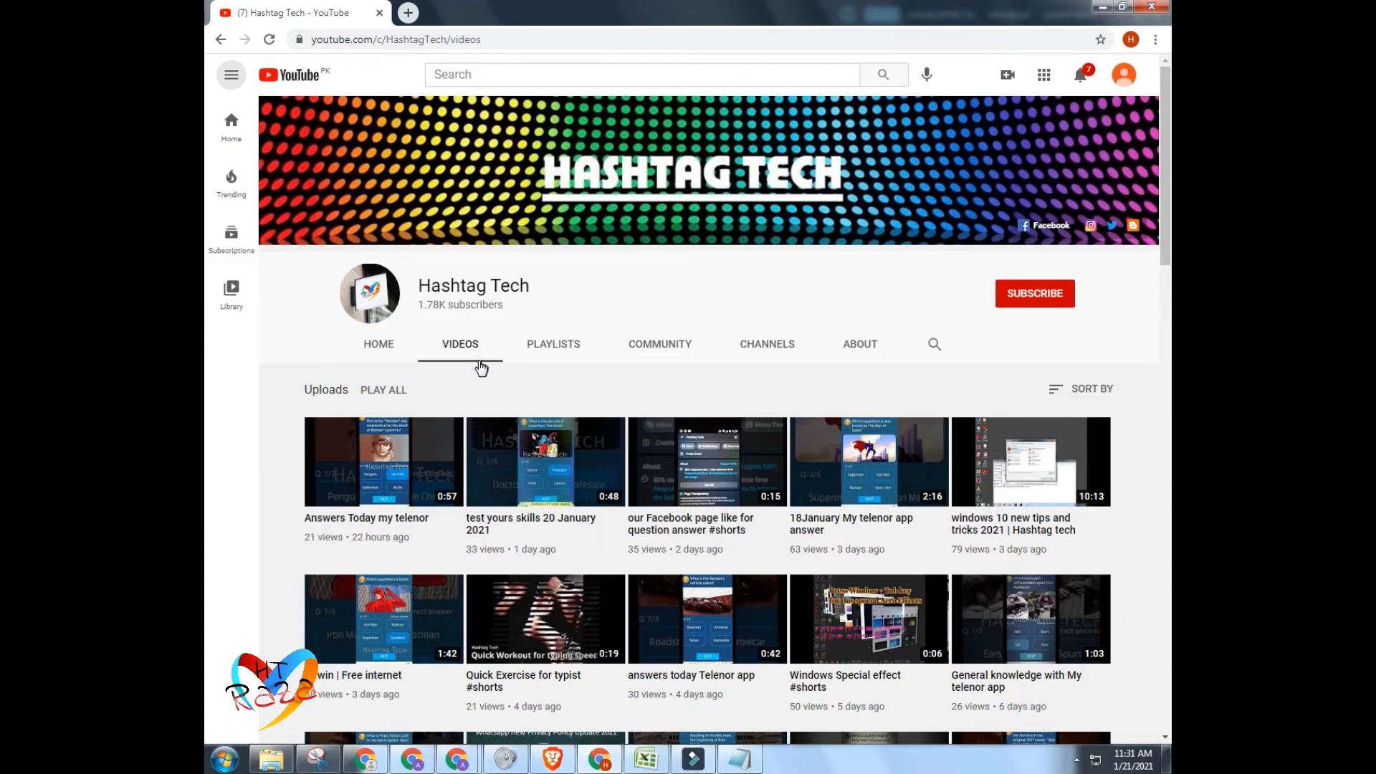
# Open the developer tools console on the Hashtag Tech channel's Videos page and reload the page
pyautogui.rightClick(489, 380)
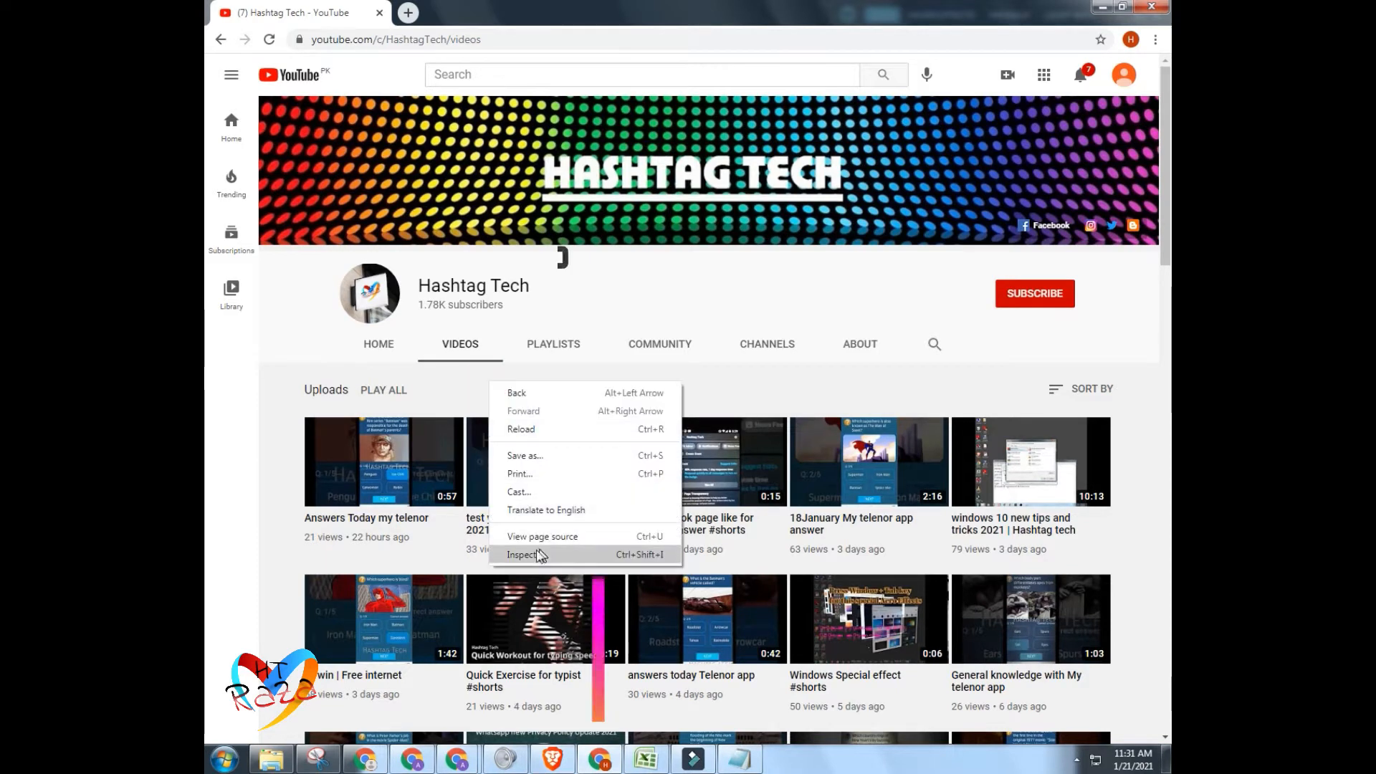
pyautogui.click(524, 556)
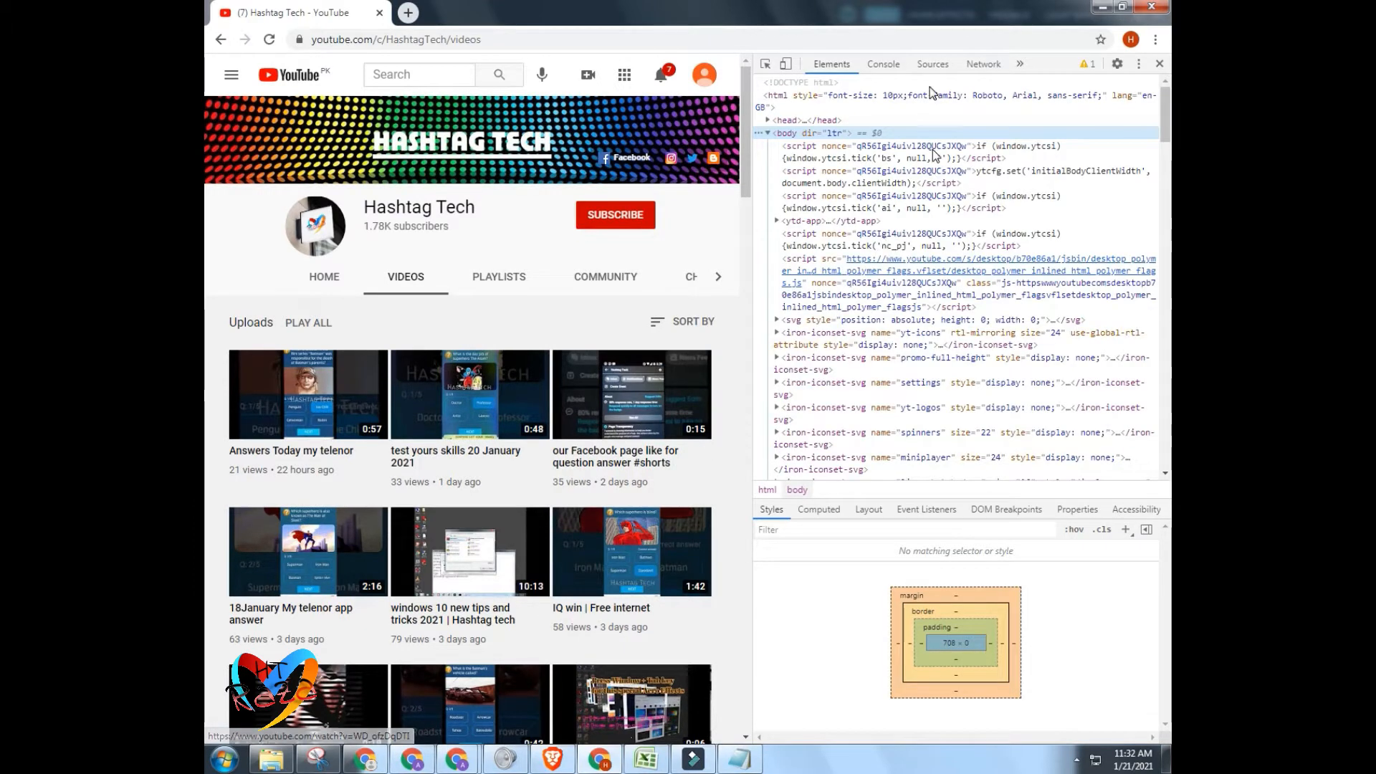
pyautogui.click(876, 64)
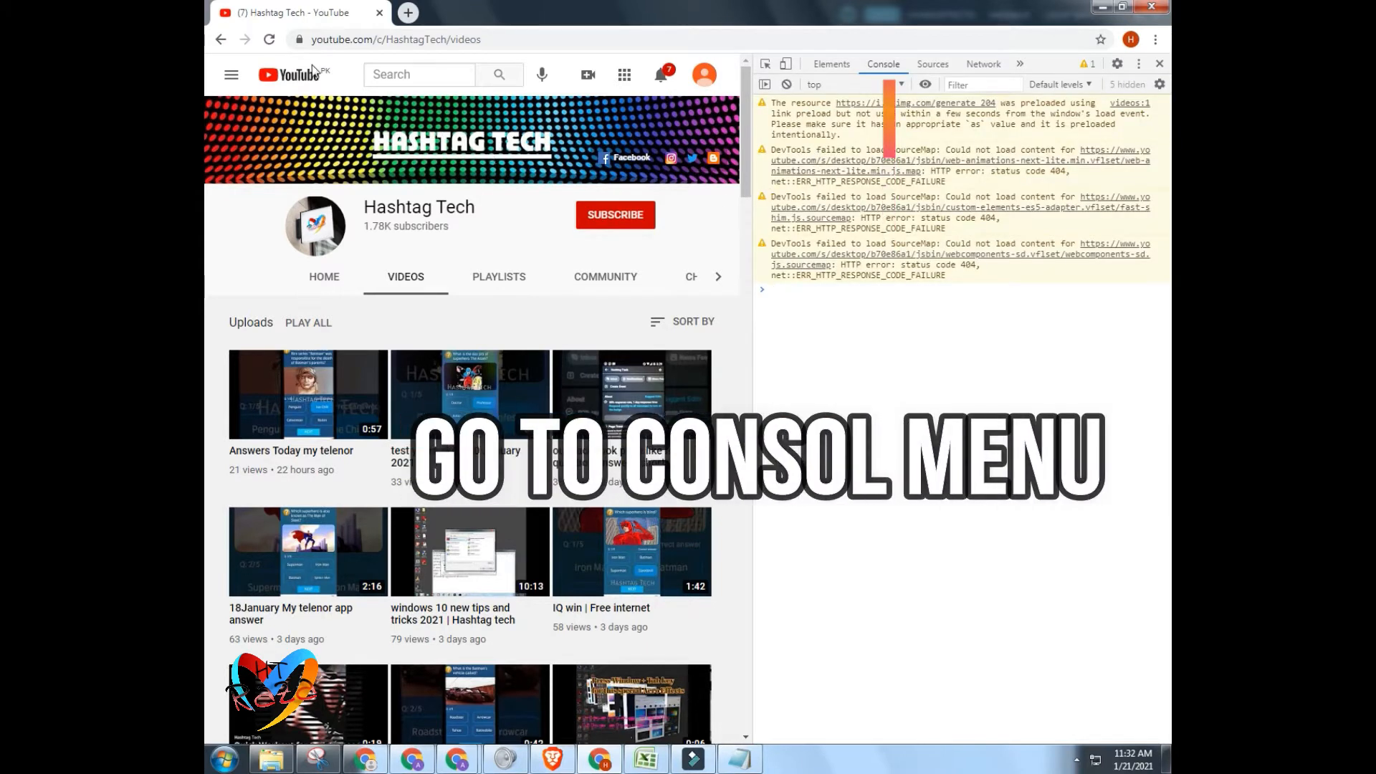
pyautogui.click(271, 41)
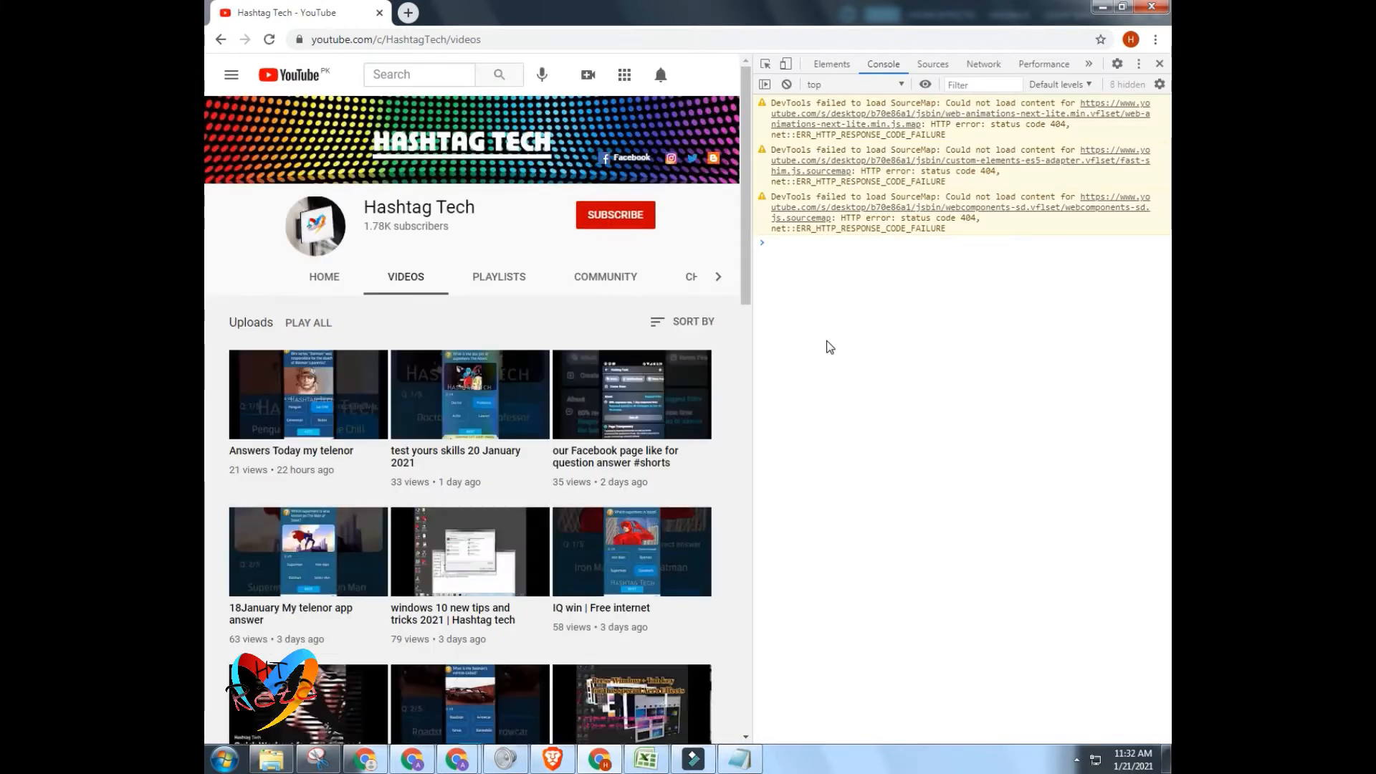
# Load the channel's older uploads by going down the video list to its oldest entries
pyautogui.moveTo(741, 261); pyautogui.dragTo(734, 705)
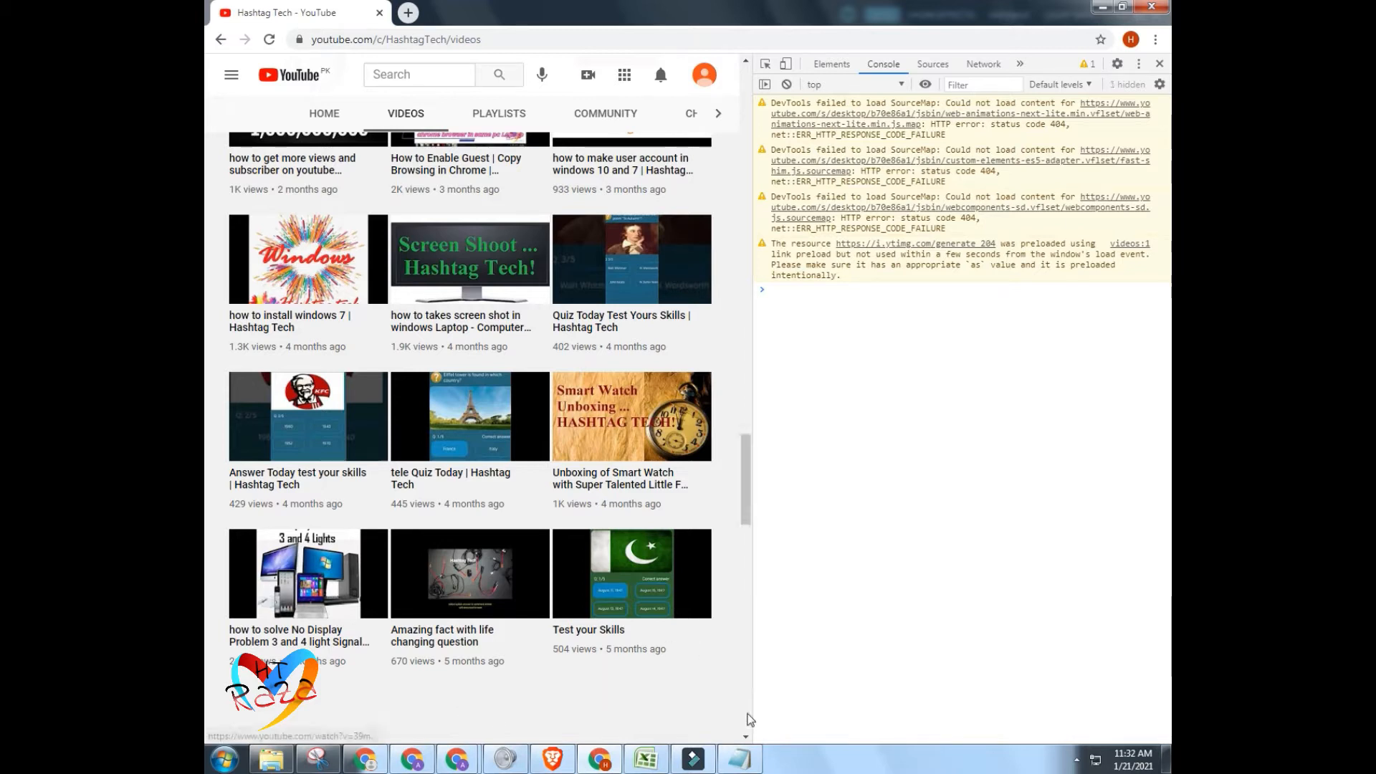
pyautogui.scroll(-1, 750, 569)
pyautogui.scroll(-15, 751, 570)
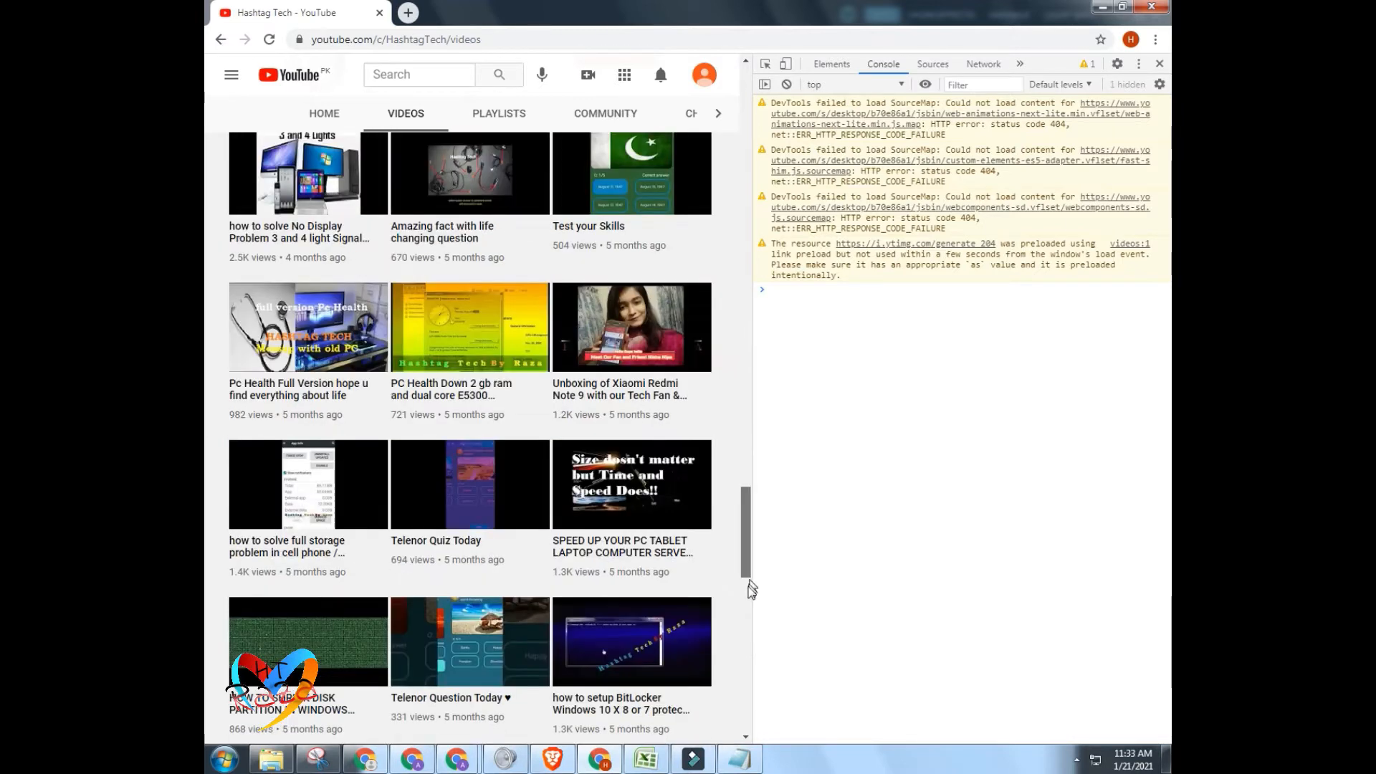
pyautogui.scroll(-4, 721, 697)
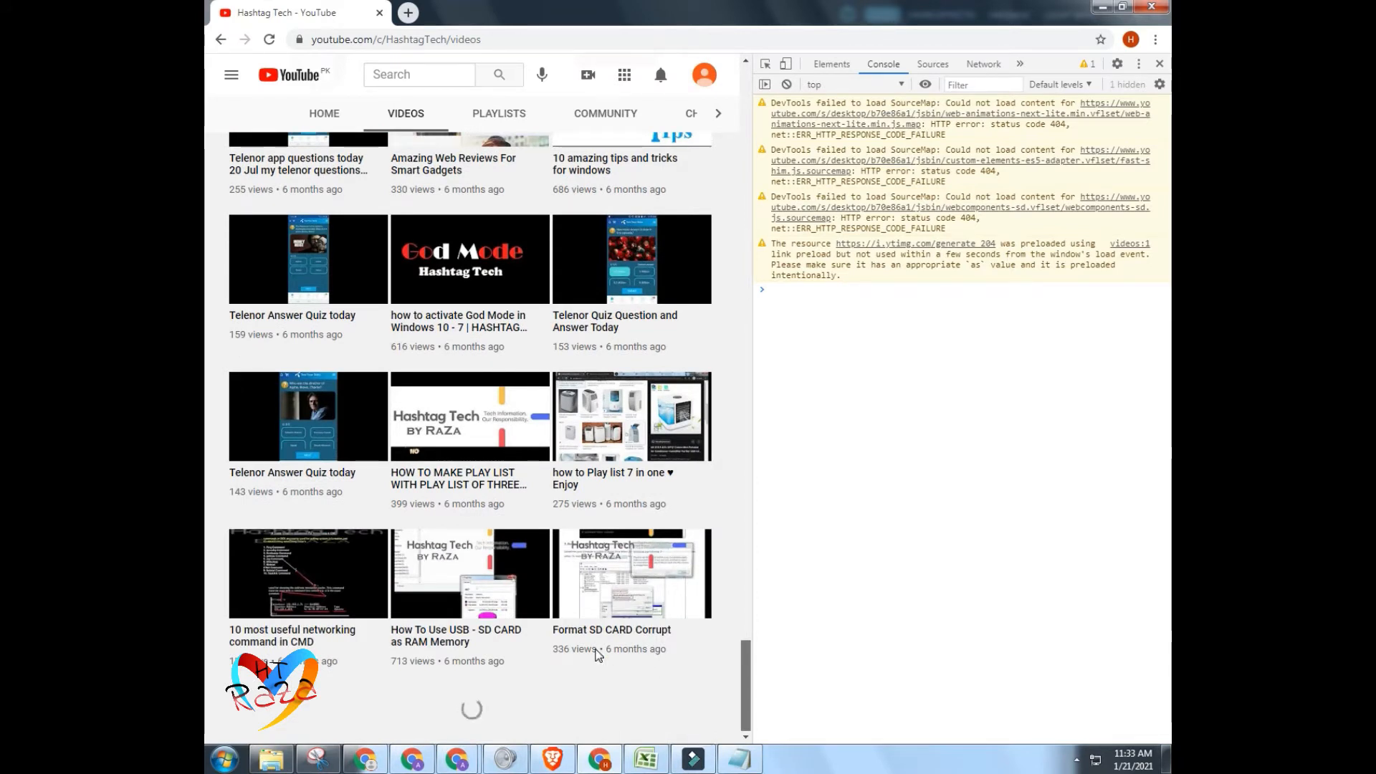
pyautogui.moveTo(634, 625); pyautogui.dragTo(749, 673)
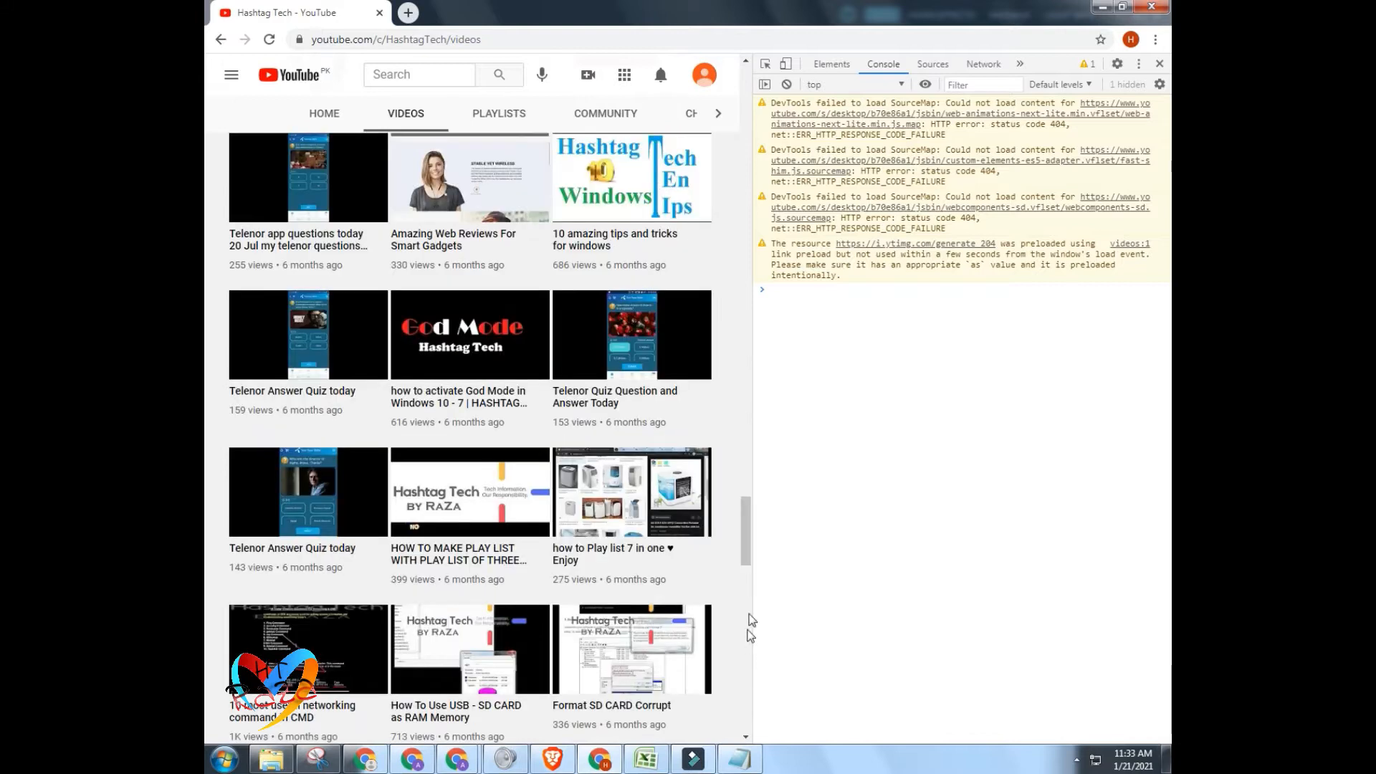
pyautogui.moveTo(743, 536); pyautogui.dragTo(724, 716)
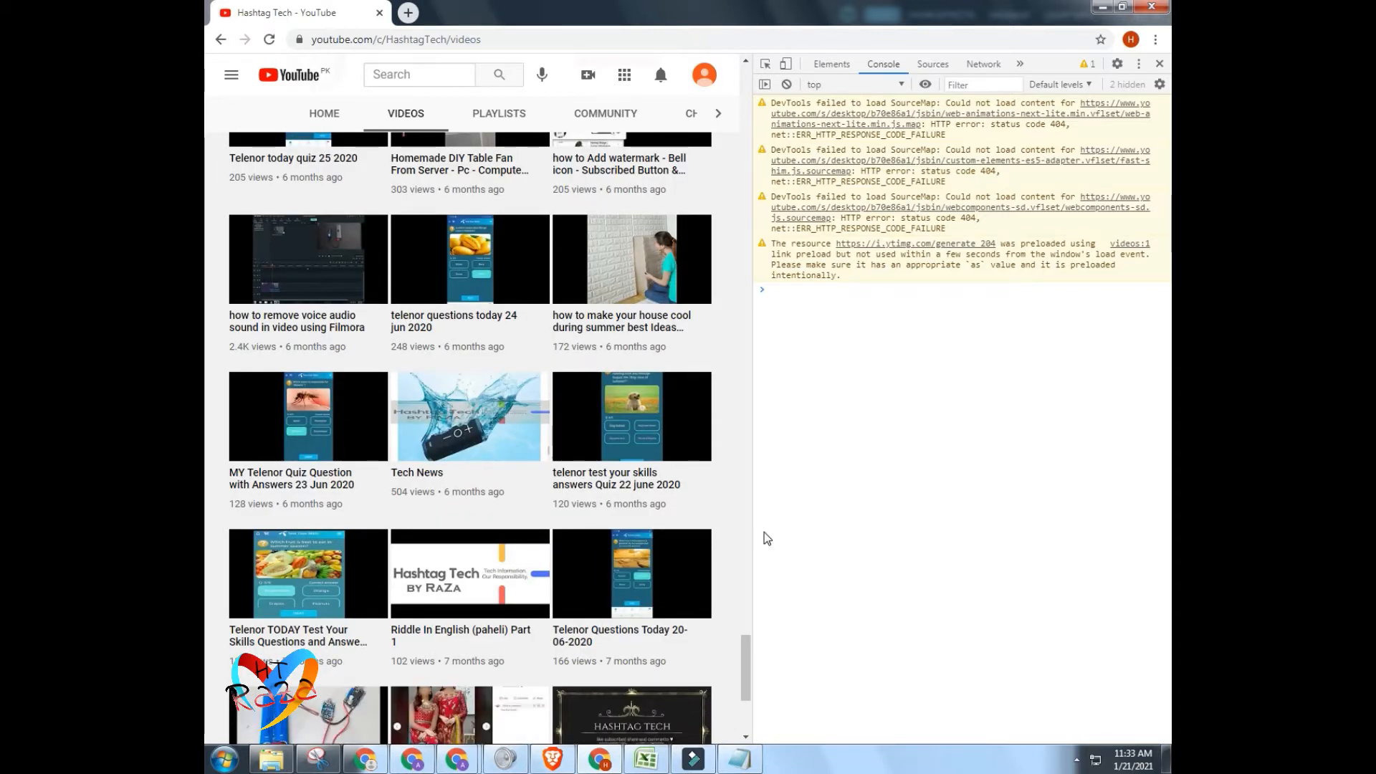
pyautogui.scroll(-5, 725, 578)
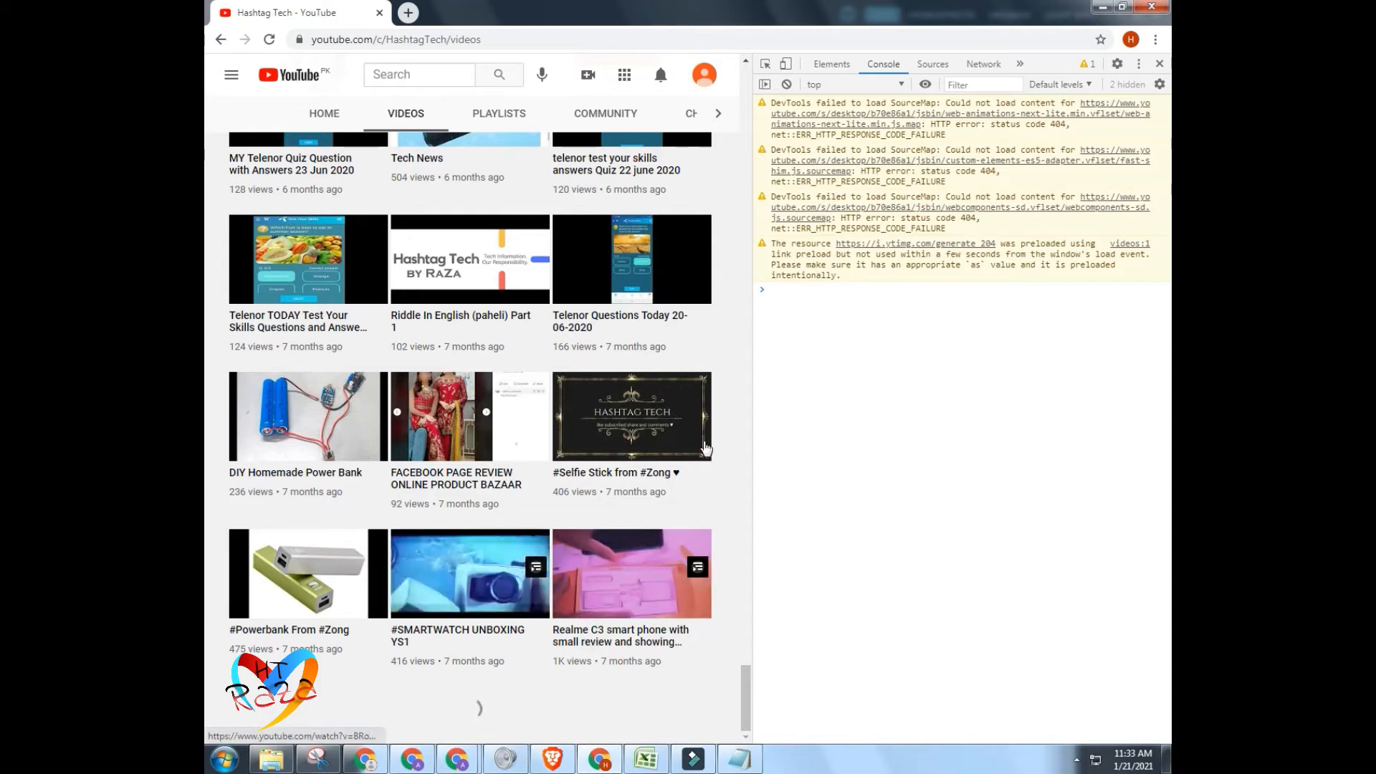
# Switch to Notepad and copy the 1st code line, var scroll = setInterval(function(){ window.scrollBy(0, 1000)}, 1000);
pyautogui.click(850, 316)
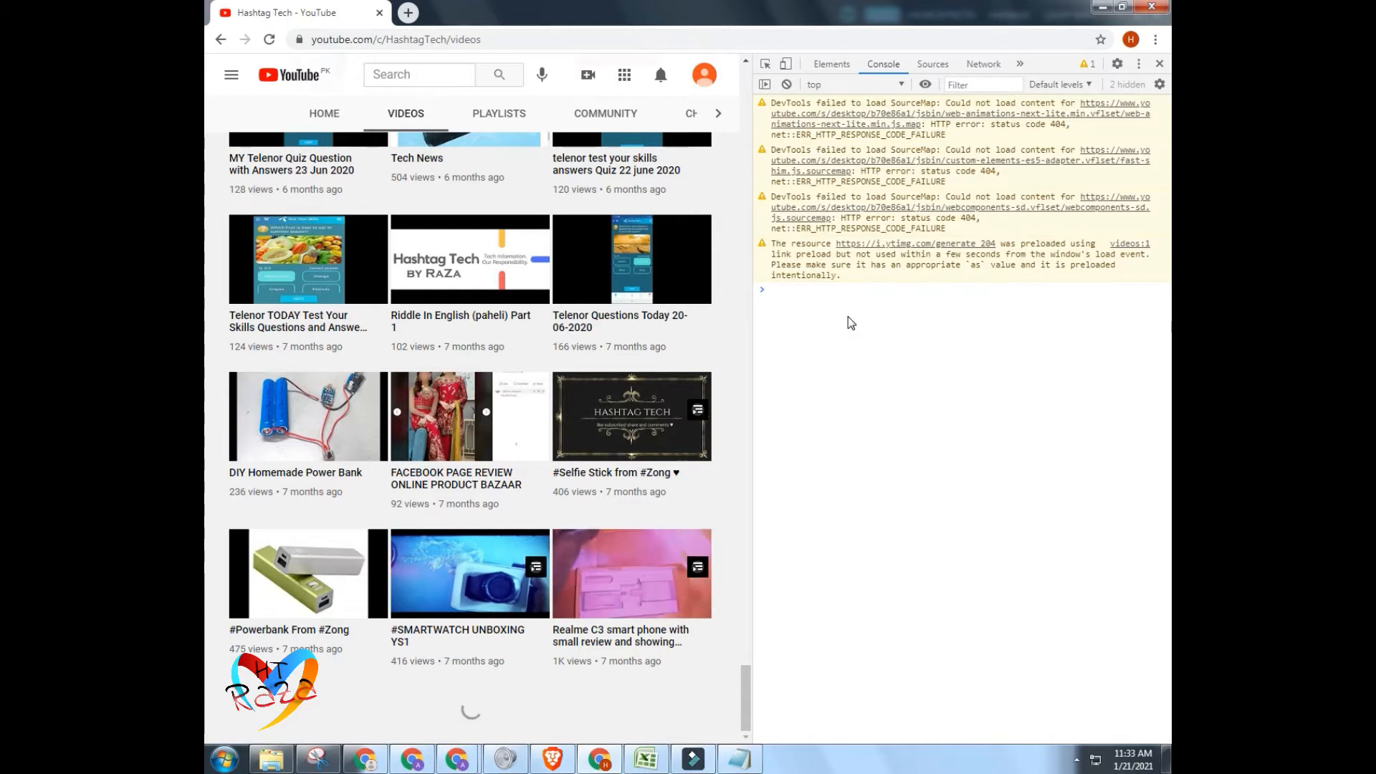
pyautogui.hotkey('alt', 'Tab')
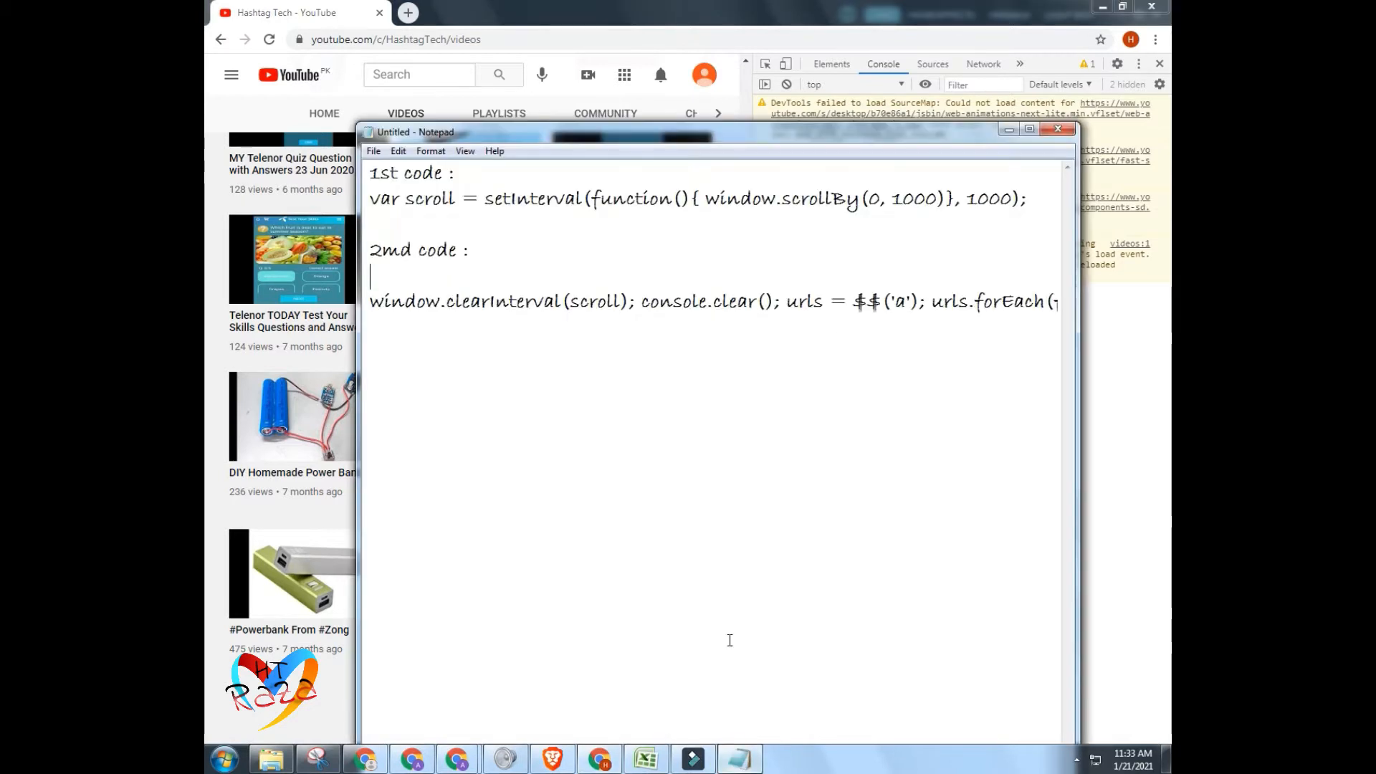
pyautogui.moveTo(373, 199); pyautogui.dragTo(1038, 192)
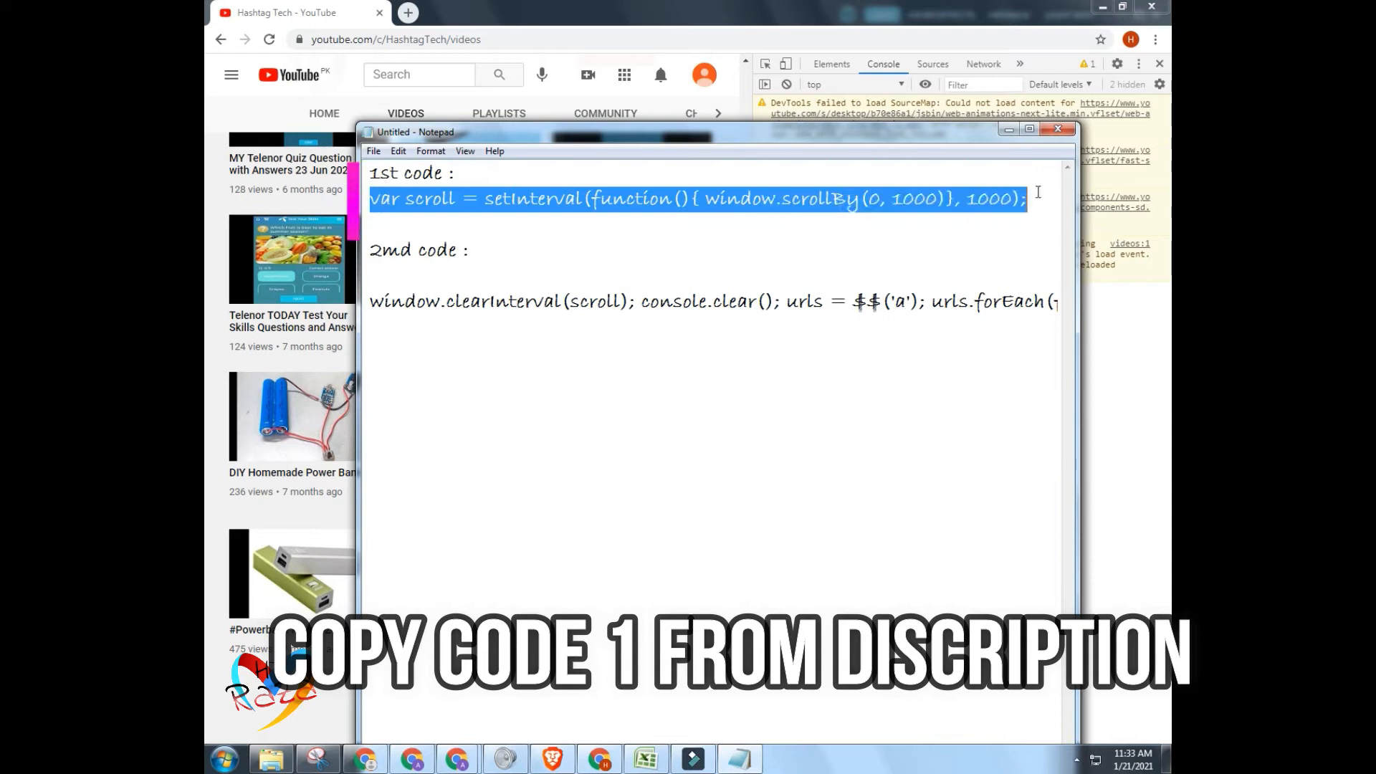
pyautogui.rightClick(977, 190)
pyautogui.click(1032, 238)
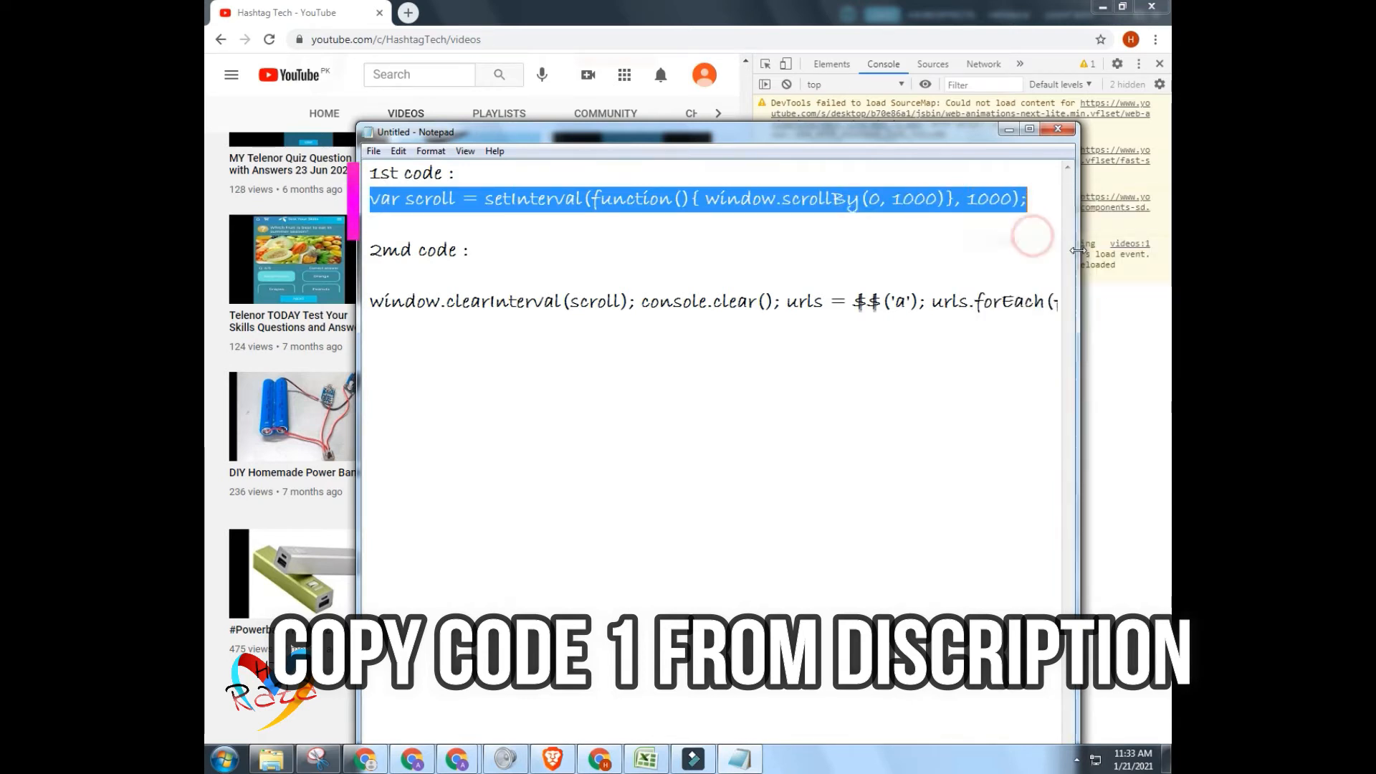
# Return to Chrome and run the copied setInterval auto-scroll script in the console
pyautogui.click(1108, 310)
pyautogui.click(952, 312)
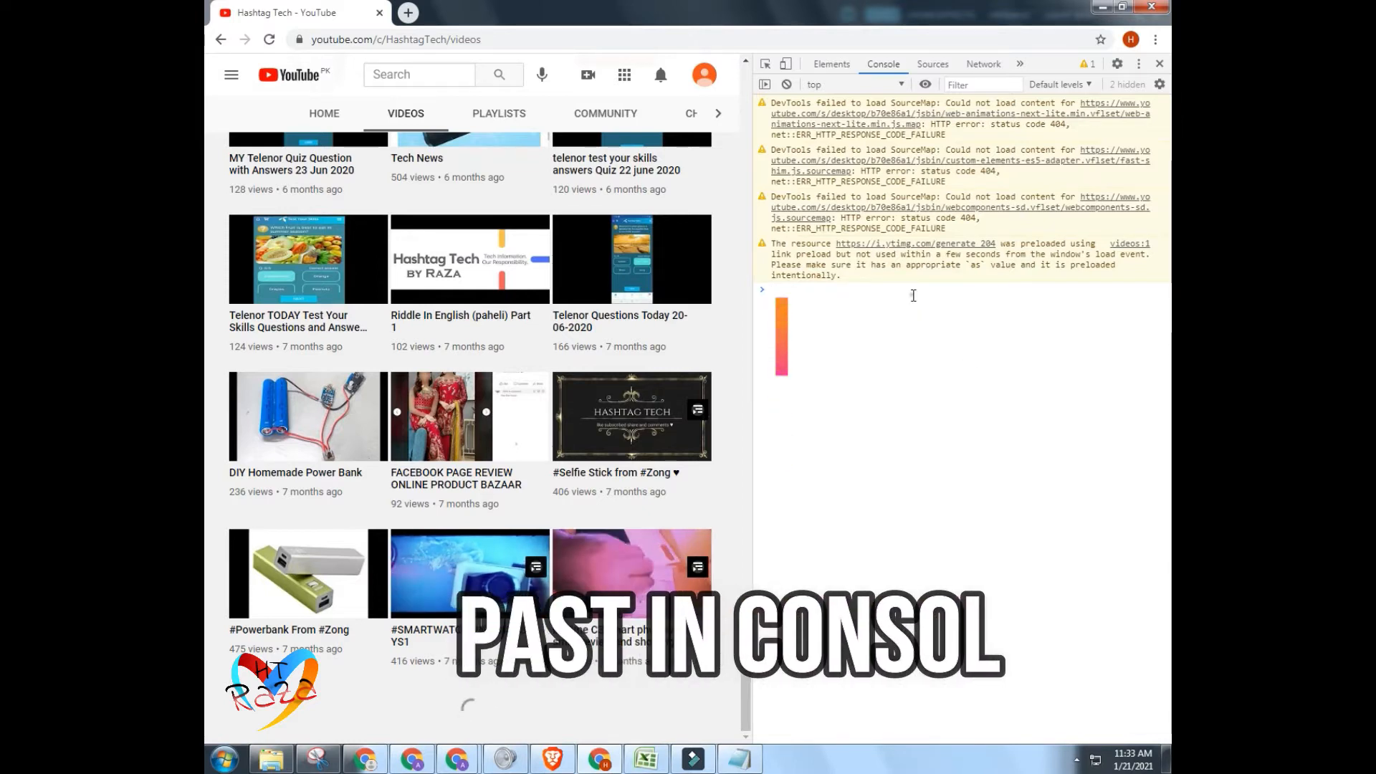
pyautogui.rightClick(913, 296)
pyautogui.click(947, 346)
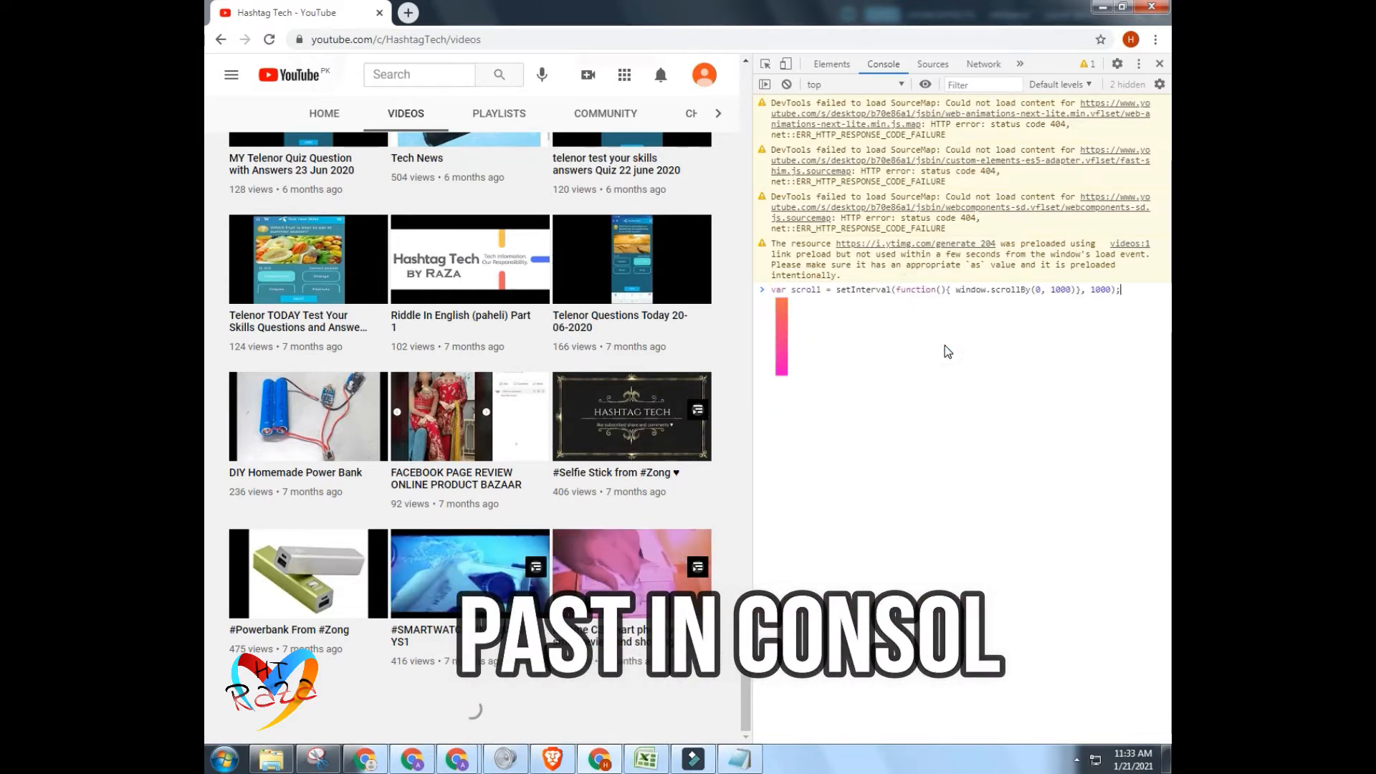
pyautogui.press('Return')
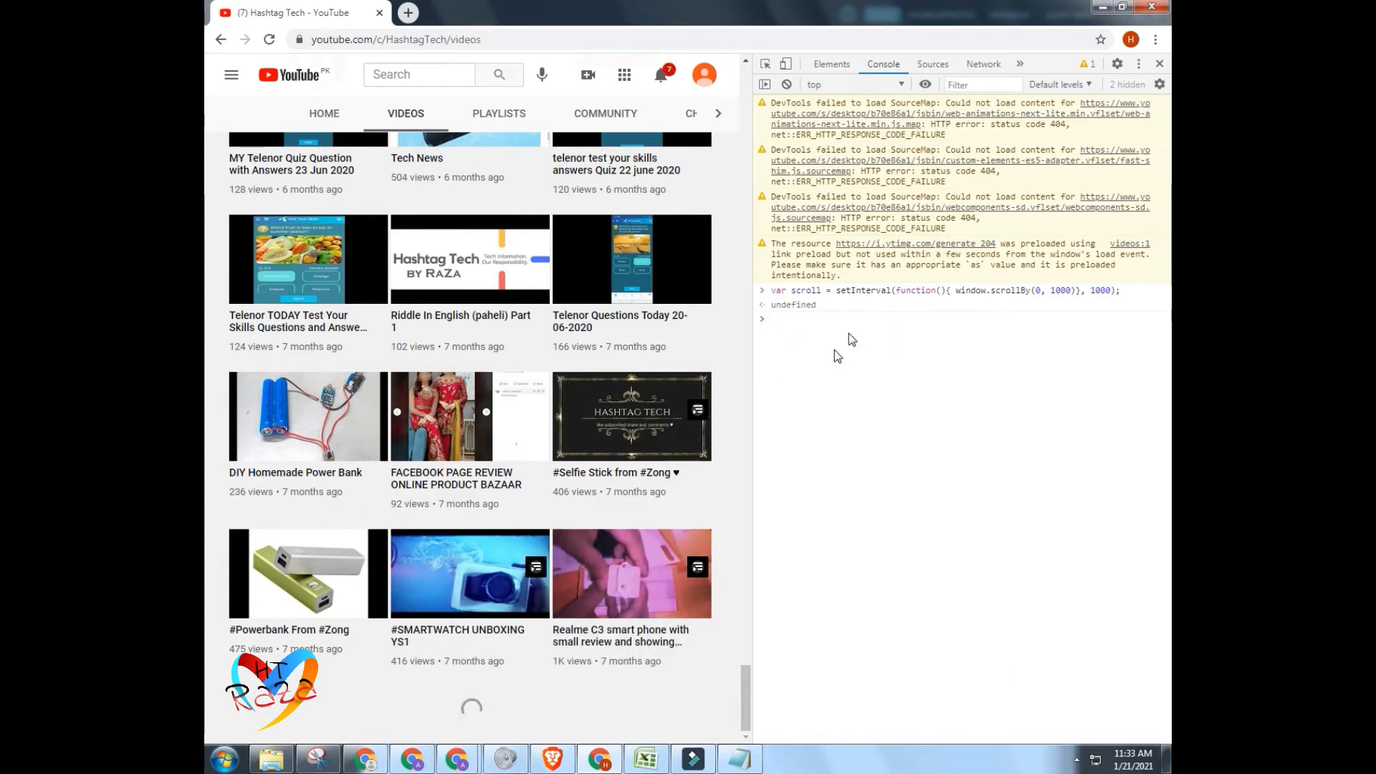
# Check that the auto-scroll script works by moving back up through the uploads list
pyautogui.scroll(2, 706, 422)
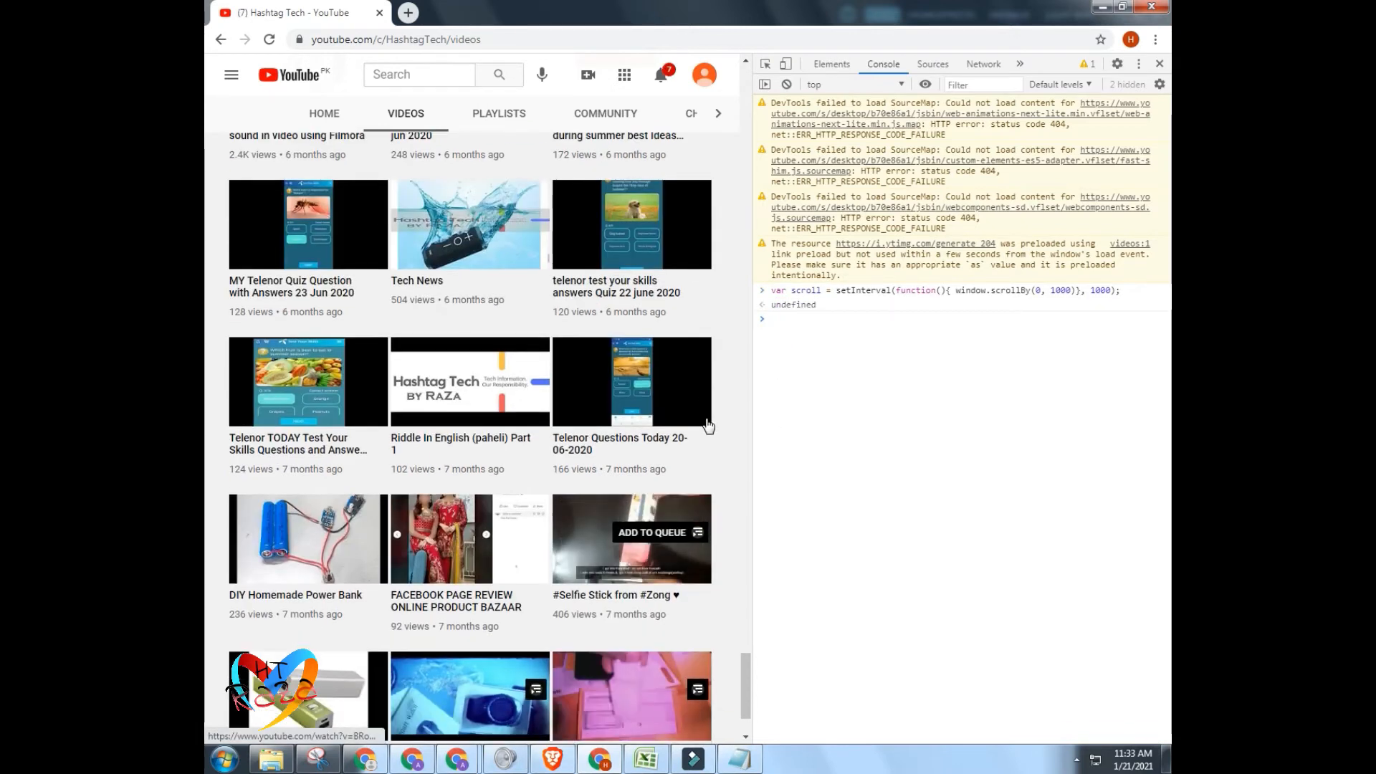
pyautogui.scroll(2, 708, 426)
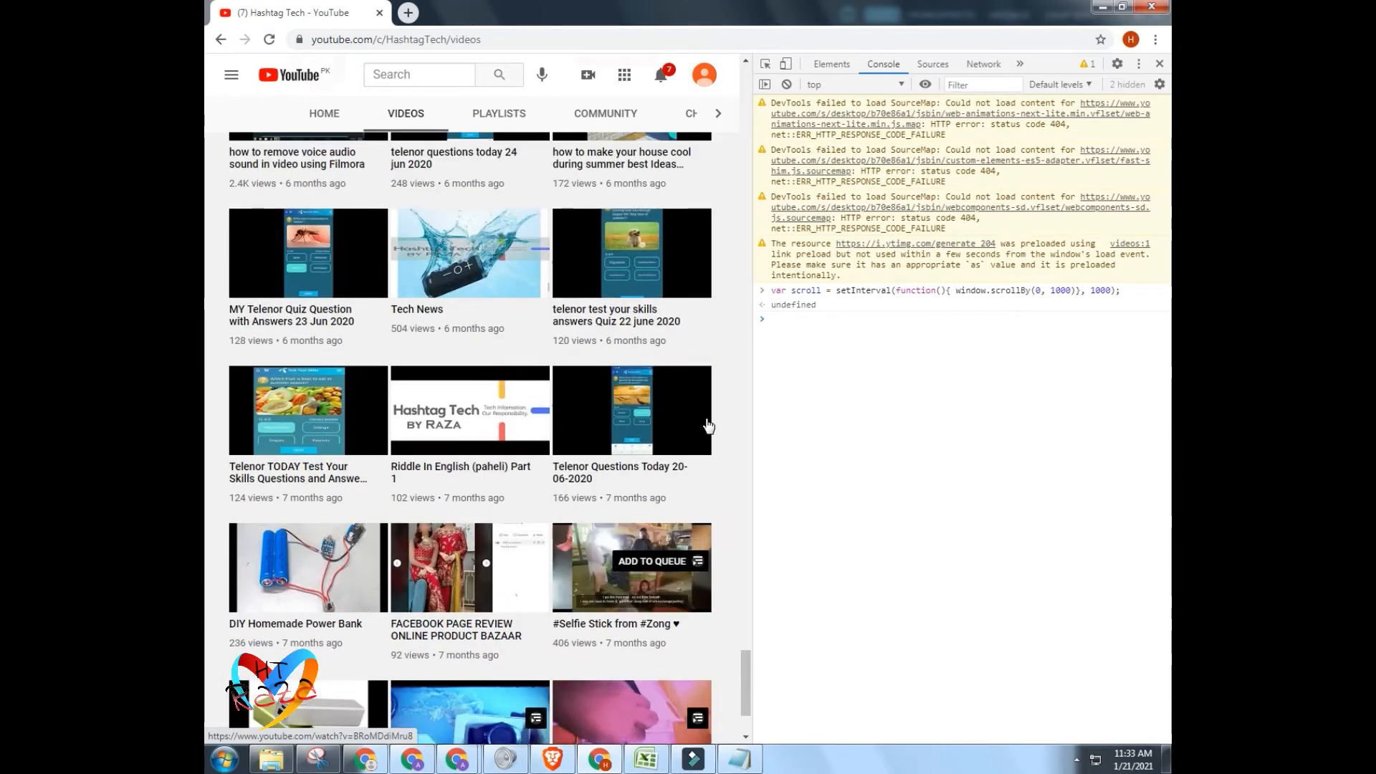
pyautogui.scroll(2, 708, 426)
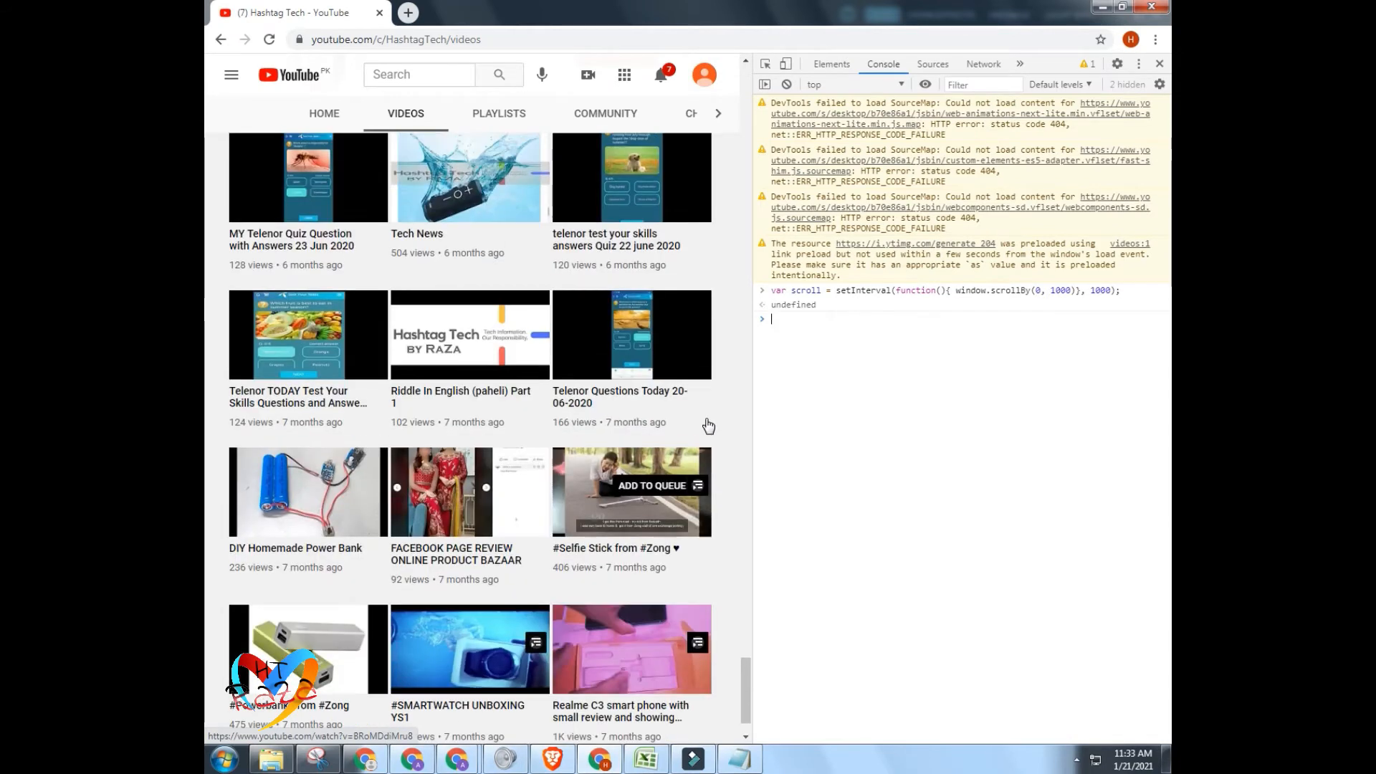
pyautogui.scroll(7, 708, 426)
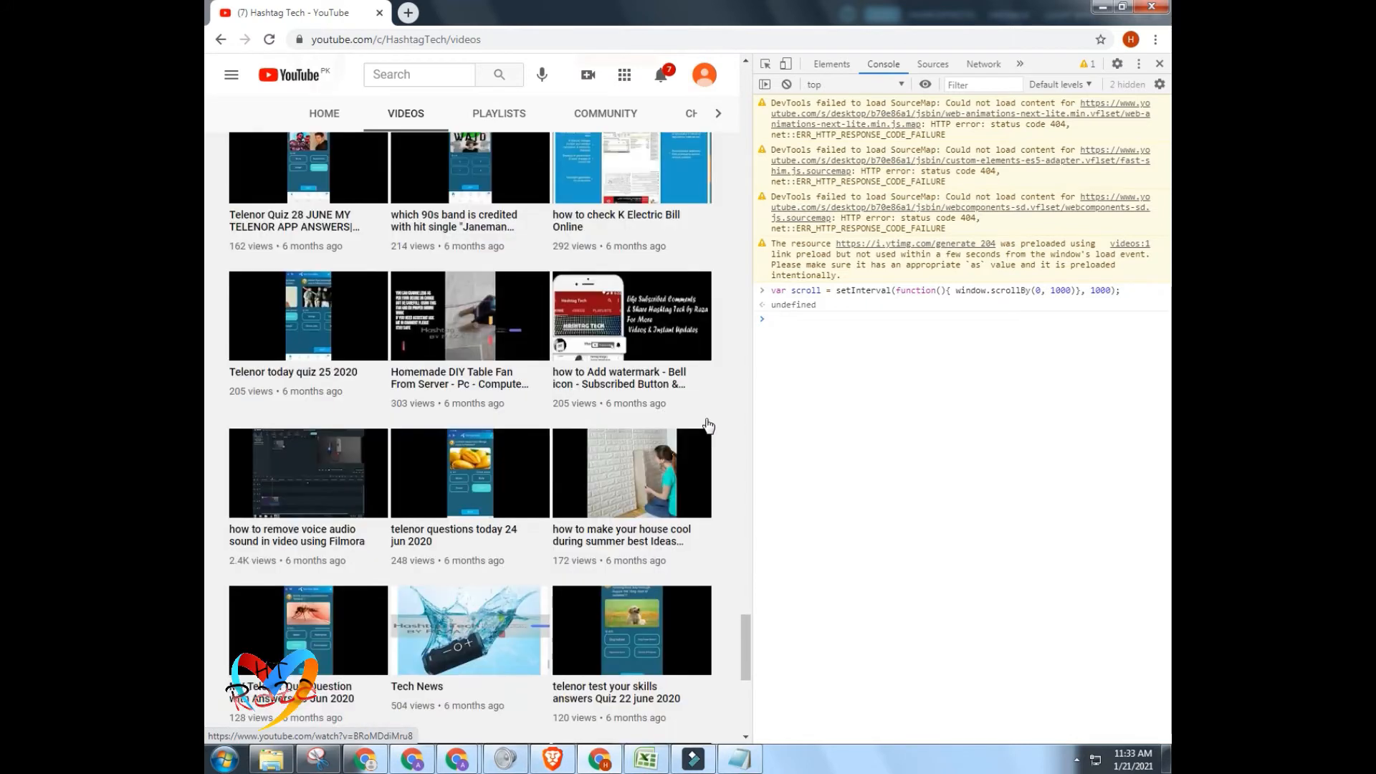
pyautogui.scroll(10, 708, 426)
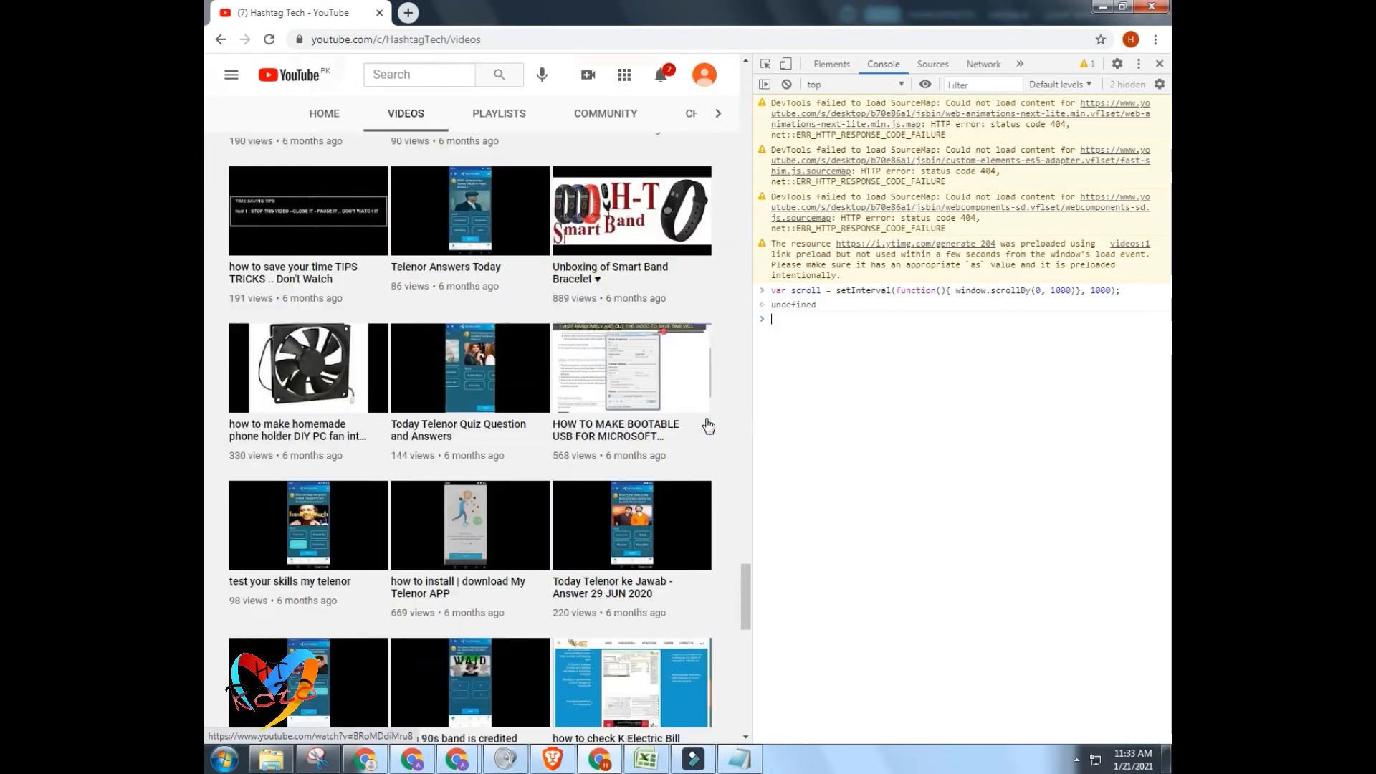
pyautogui.scroll(1, 708, 424)
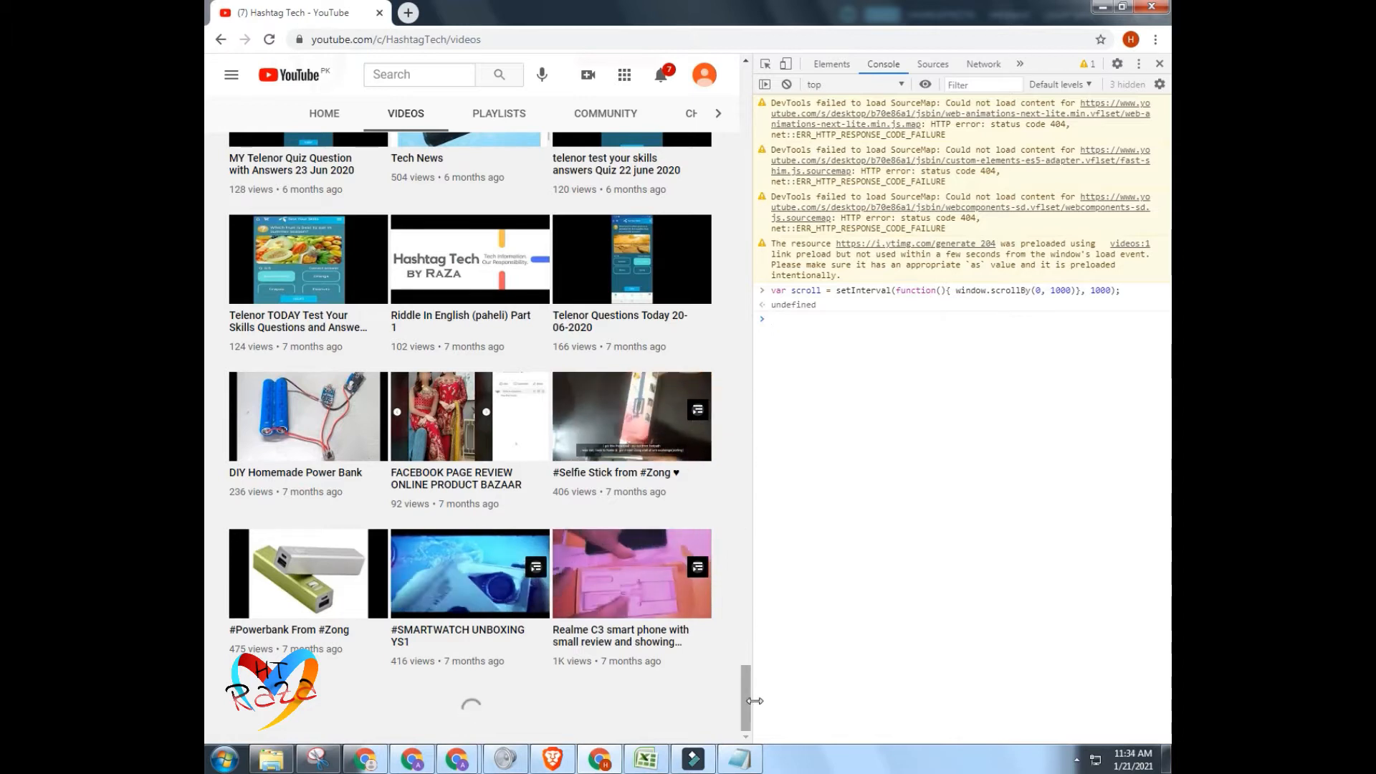
# Switch to Notepad and copy the whole 2nd code line, from window.clearInterval(scroll) to the end of the console.log call
pyautogui.click(737, 760)
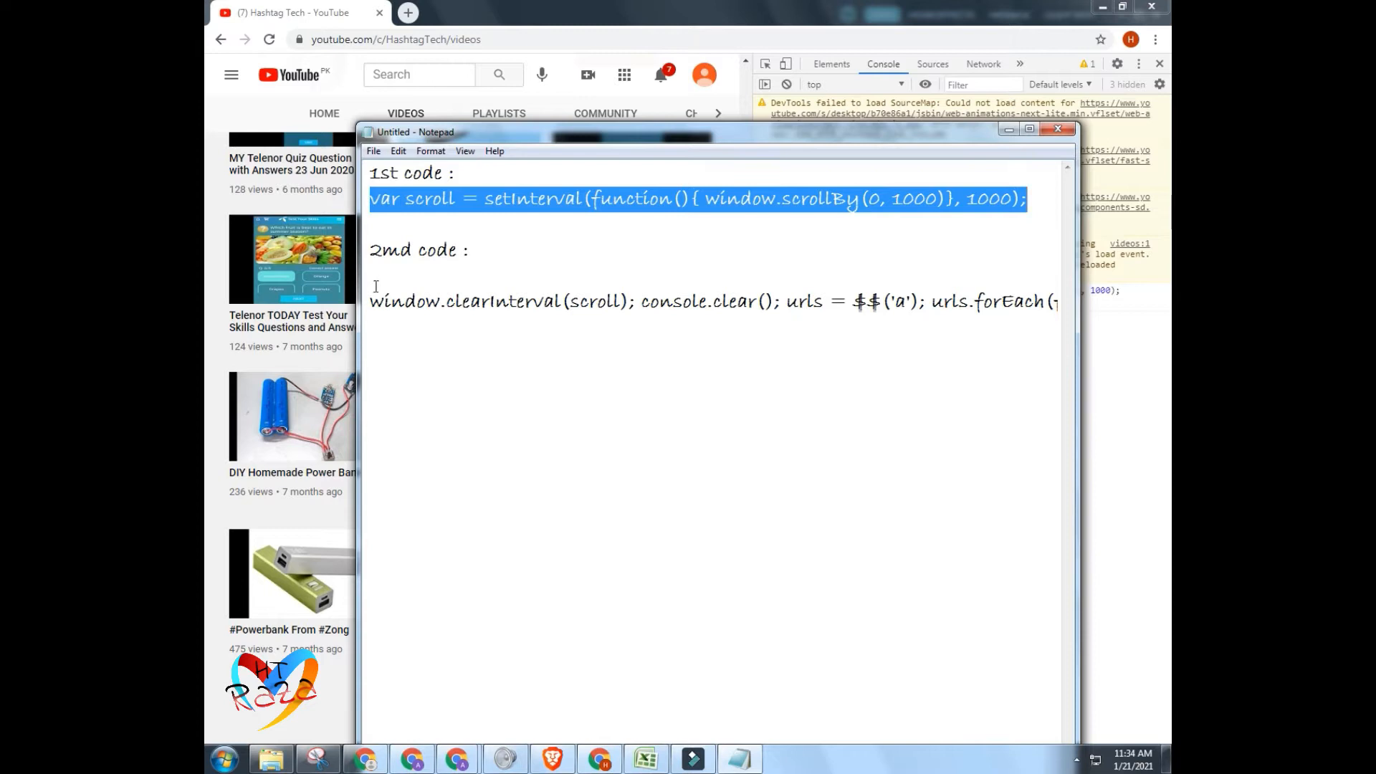
pyautogui.moveTo(371, 296); pyautogui.dragTo(398, 306)
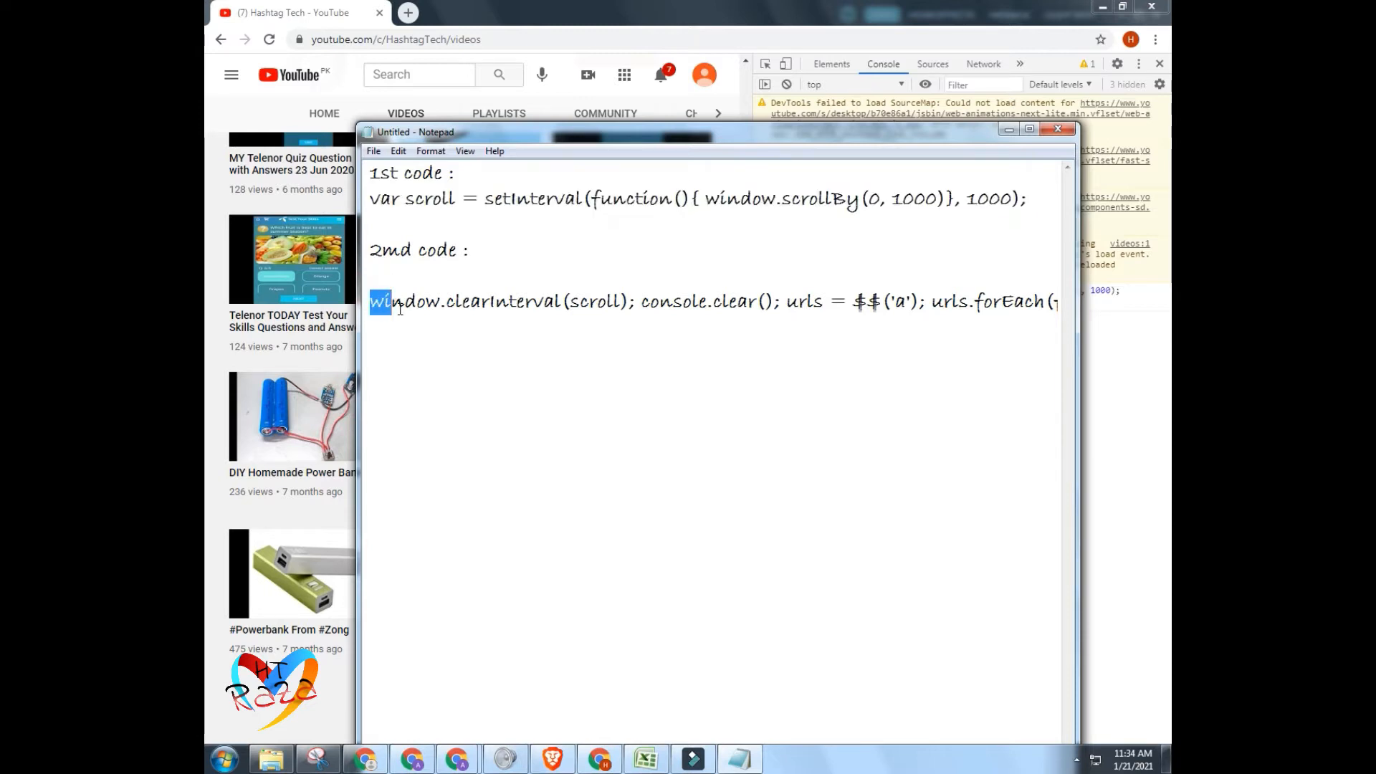
pyautogui.hotkey('shift', 'Right')
pyautogui.hotkey('shift', 'Right')
pyautogui.hotkey('shift', 'Right')
pyautogui.hotkey('shift', 'Right')
pyautogui.hotkey('shift', 'Right')
pyautogui.hotkey('shift', 'Right')
pyautogui.hotkey('shift', 'Right')
pyautogui.hotkey('shift', 'Right')
pyautogui.hotkey('shift', 'Right')
pyautogui.hotkey('shift', 'Right')
pyautogui.hotkey('shift', 'Right')
pyautogui.hotkey('shift', 'Right')
pyautogui.hotkey('shift', 'Right')
pyautogui.hotkey('shift', 'Right')
pyautogui.hotkey('shift', 'Right')
pyautogui.hotkey('shift', 'Right')
pyautogui.hotkey('shift', 'Right')
pyautogui.hotkey('shift', 'Right')
pyautogui.hotkey('shift', 'Right')
pyautogui.hotkey('shift', 'Right')
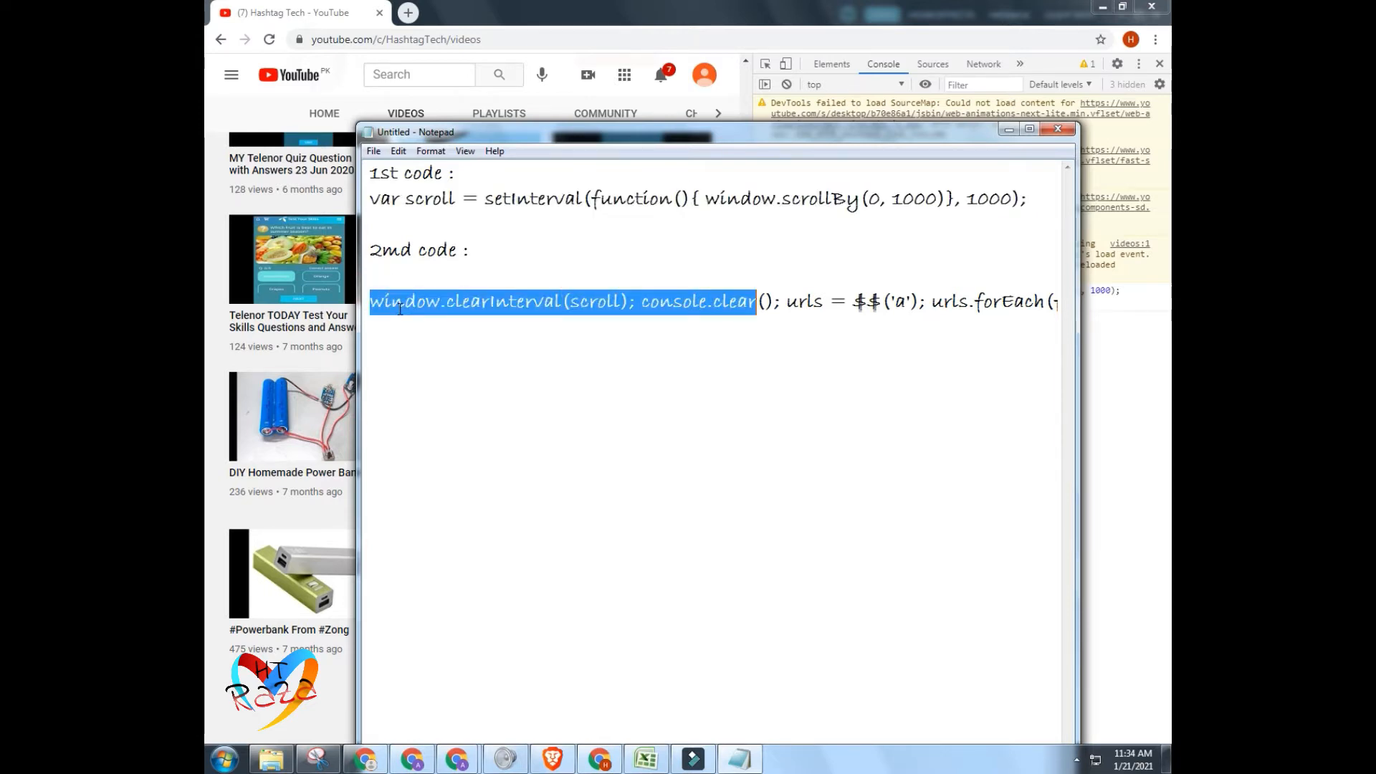
pyautogui.hotkey('shift', 'Right')
pyautogui.hotkey('shift', 'Right')
pyautogui.hotkey('shift', 'Right')
pyautogui.hotkey('shift', 'Right')
pyautogui.hotkey('shift', 'Right')
pyautogui.hotkey('shift', 'Right')
pyautogui.hotkey('shift', 'Right')
pyautogui.hotkey('shift', 'Right')
pyautogui.hotkey('shift', 'Right')
pyautogui.hotkey('shift', 'Right')
pyautogui.hotkey('shift', 'Right')
pyautogui.hotkey('shift', 'Right')
pyautogui.hotkey('shift', 'Right')
pyautogui.hotkey('shift', 'Right')
pyautogui.hotkey('shift', 'Right')
pyautogui.hotkey('shift', 'Right')
pyautogui.hotkey('shift', 'Right')
pyautogui.hotkey('shift', 'Right')
pyautogui.hotkey('shift', 'Right')
pyautogui.hotkey('shift', 'Right')
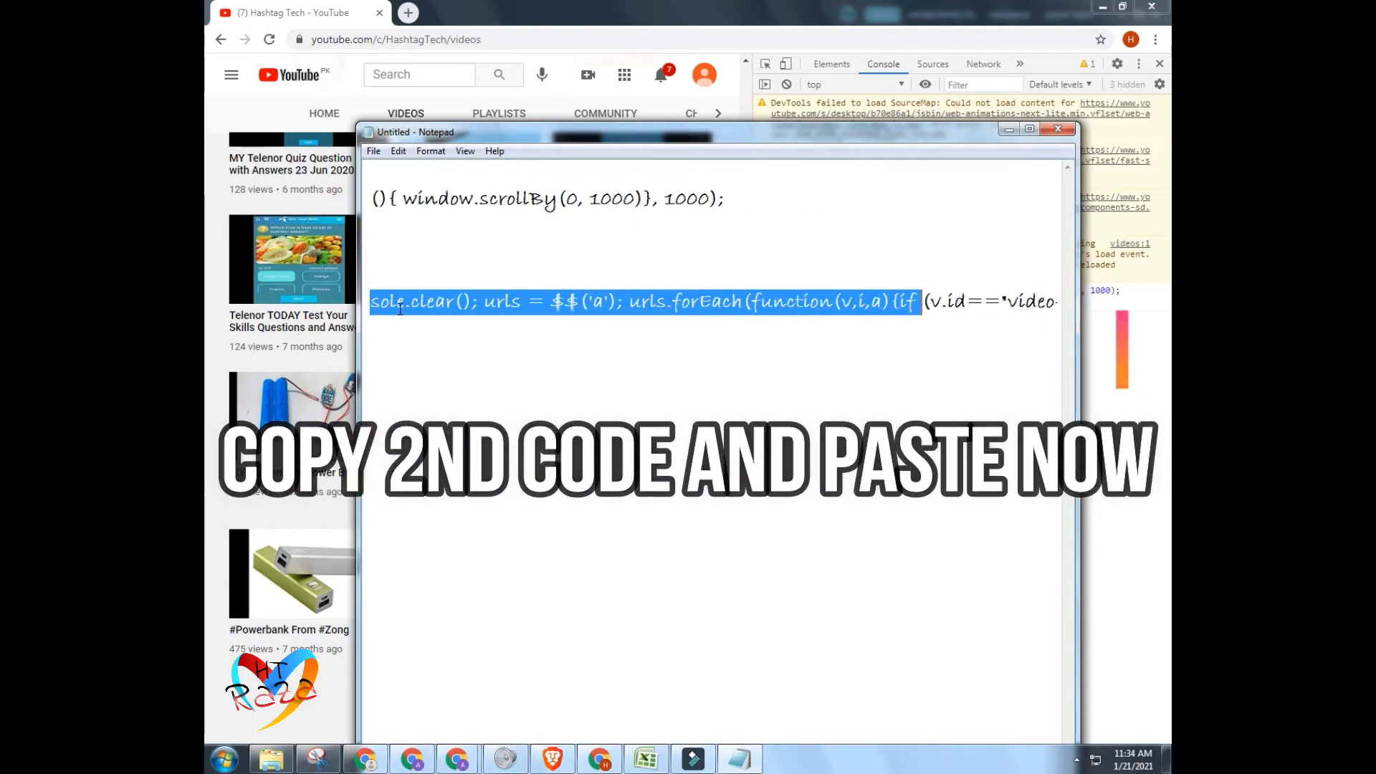
pyautogui.hotkey('shift', 'Right')
pyautogui.hotkey('shift', 'Right')
pyautogui.hotkey('shift', 'Right')
pyautogui.hotkey('shift', 'Right')
pyautogui.hotkey('shift', 'Right')
pyautogui.hotkey('shift', 'Right')
pyautogui.hotkey('shift', 'Right')
pyautogui.hotkey('shift', 'Right')
pyautogui.hotkey('shift', 'Right')
pyautogui.hotkey('shift', 'Right')
pyautogui.hotkey('shift', 'Right')
pyautogui.hotkey('shift', 'Right')
pyautogui.hotkey('shift', 'Right')
pyautogui.hotkey('shift', 'Right')
pyautogui.hotkey('shift', 'Right')
pyautogui.hotkey('shift', 'Right')
pyautogui.hotkey('shift', 'Right')
pyautogui.hotkey('shift', 'Right')
pyautogui.hotkey('shift', 'Right')
pyautogui.hotkey('shift', 'Right')
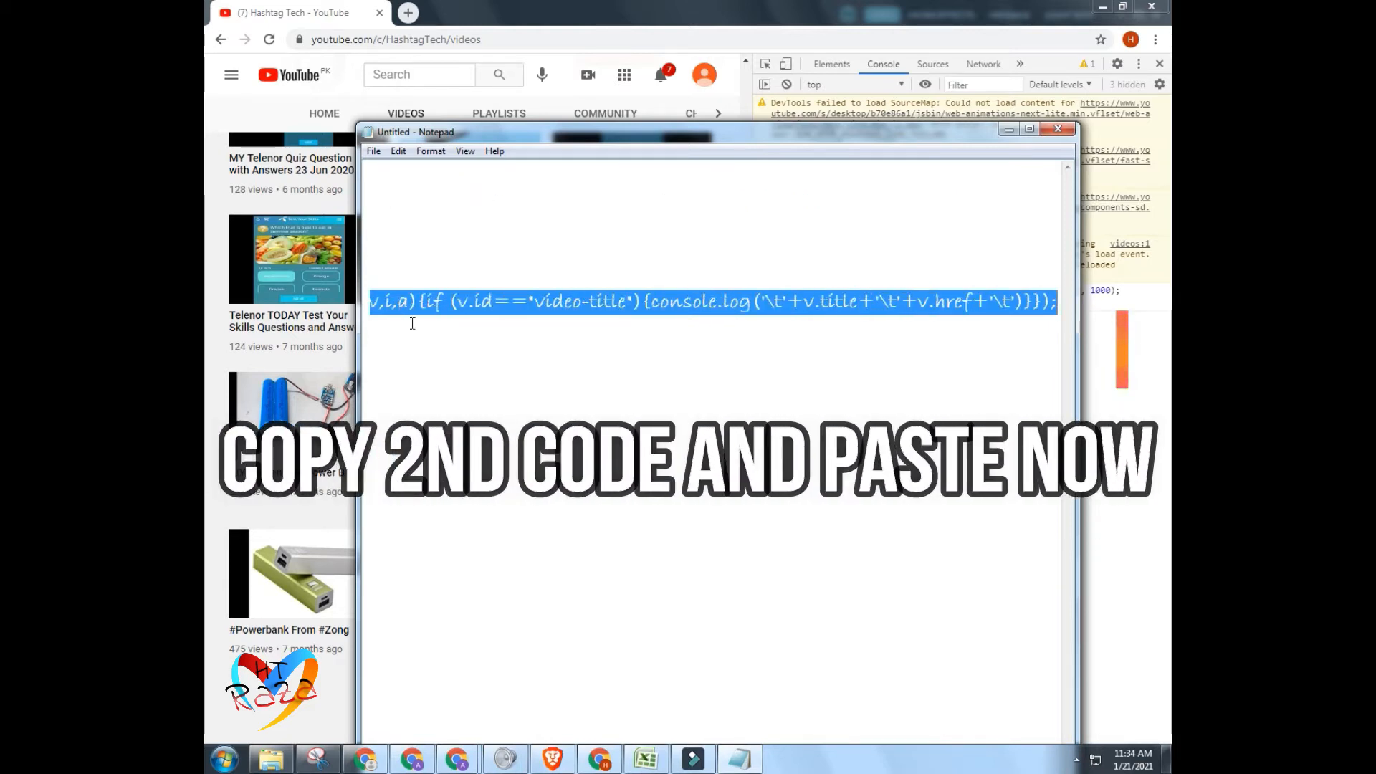
pyautogui.rightClick(530, 307)
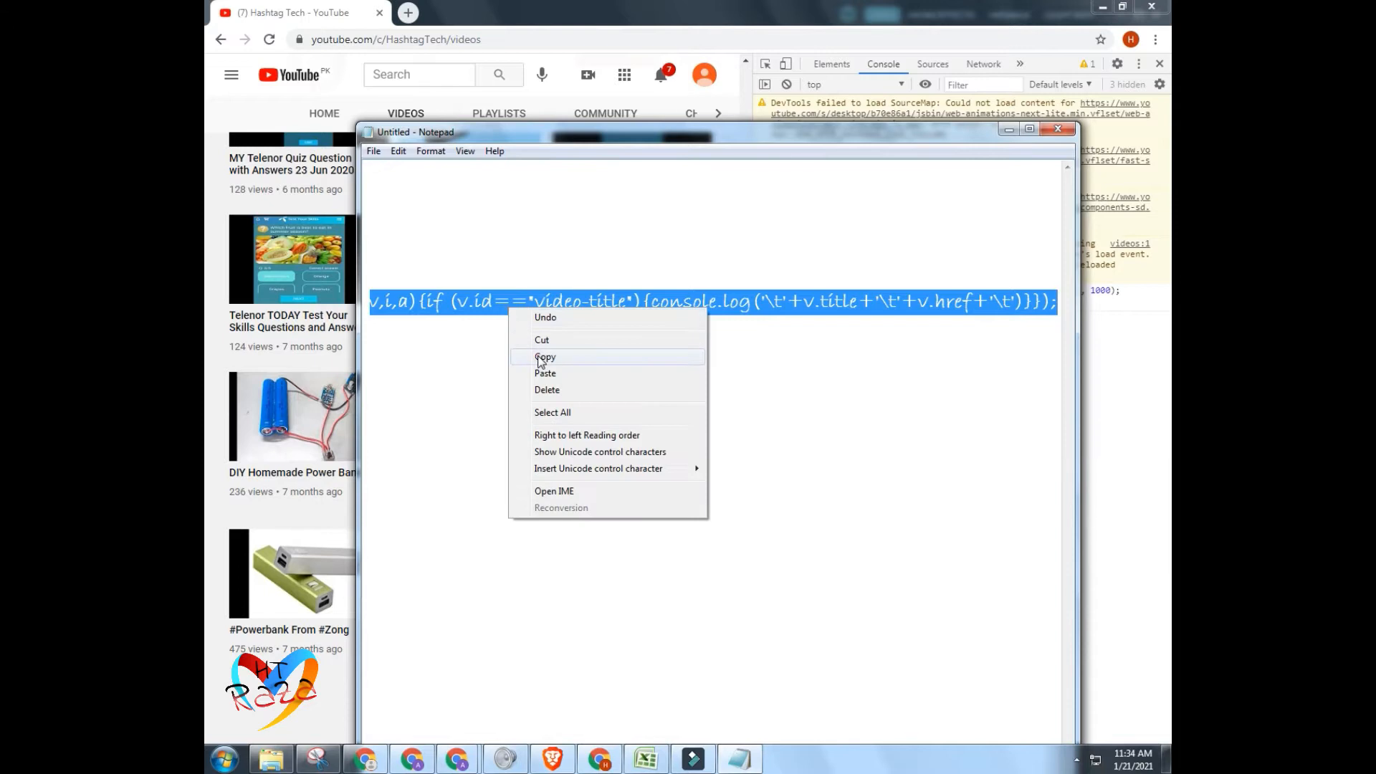
pyautogui.click(548, 356)
# Return to Chrome and run the copied second script in the console to log every video's title and link
pyautogui.click(1123, 337)
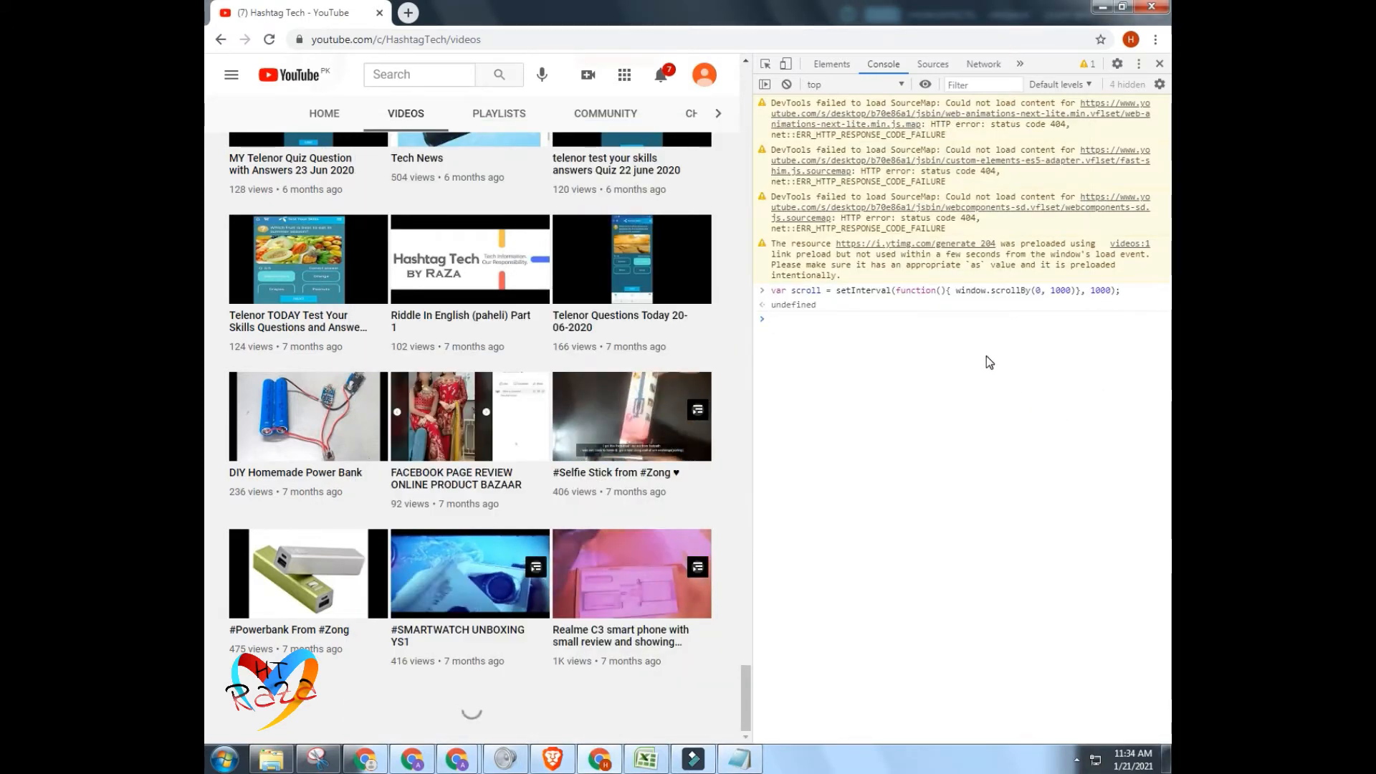
pyautogui.rightClick(850, 326)
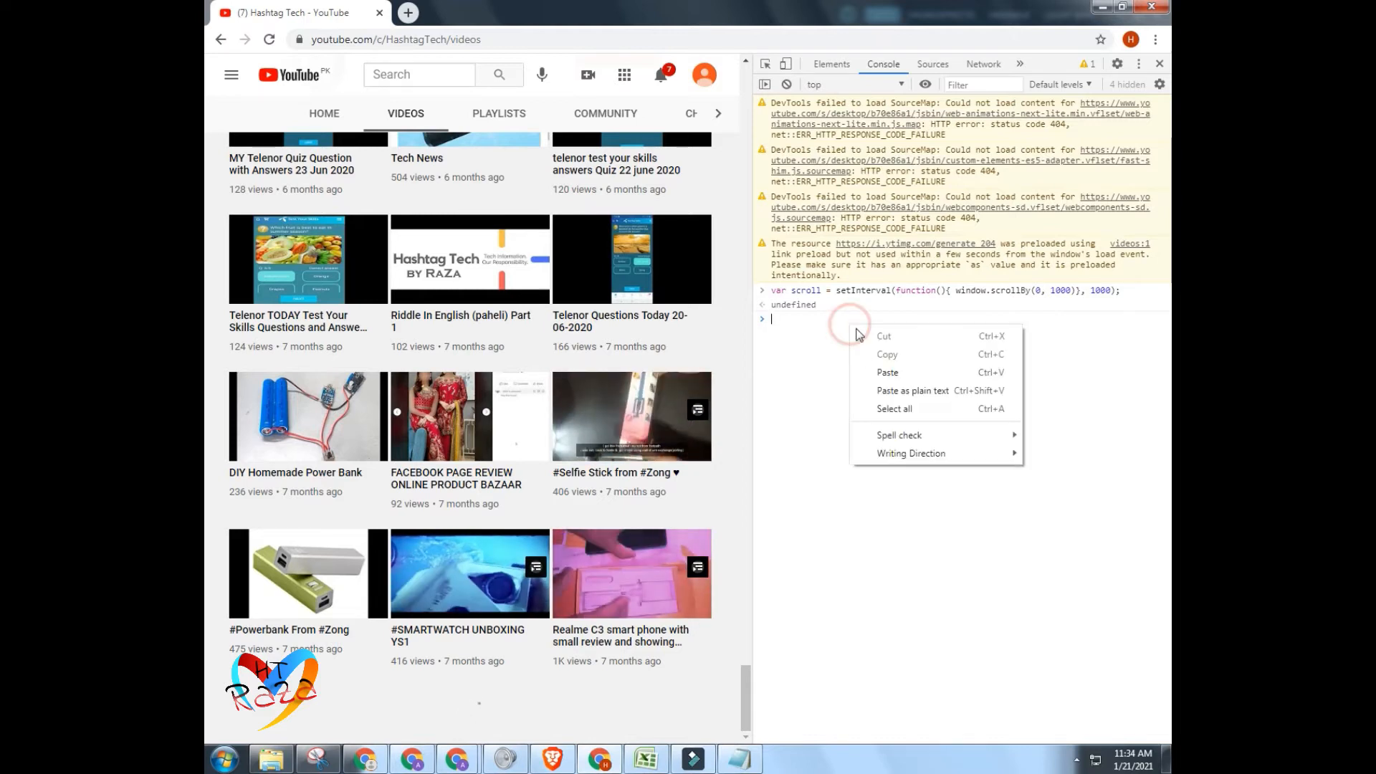
pyautogui.click(888, 373)
pyautogui.press('Return')
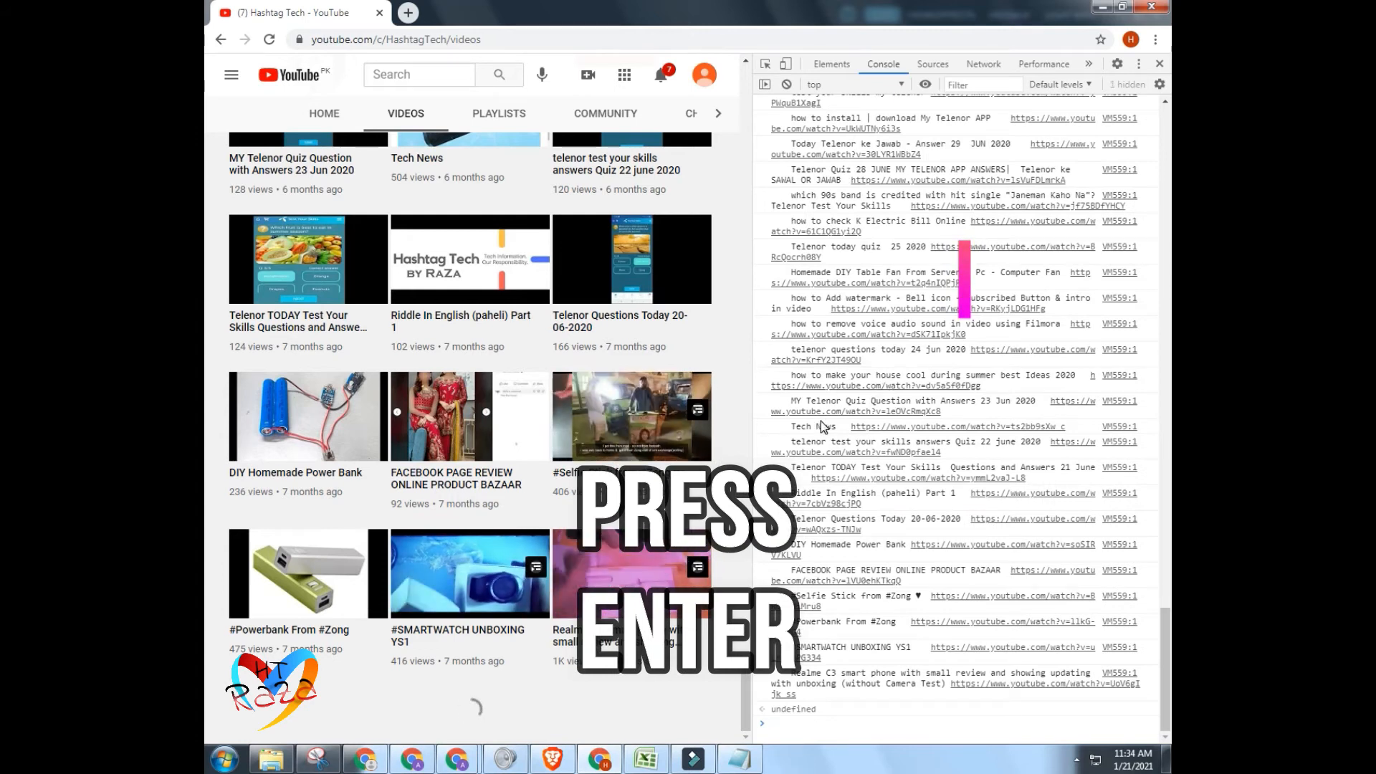
# Review the logged video titles and links in the console back to the first entry
pyautogui.scroll(8, 853, 459)
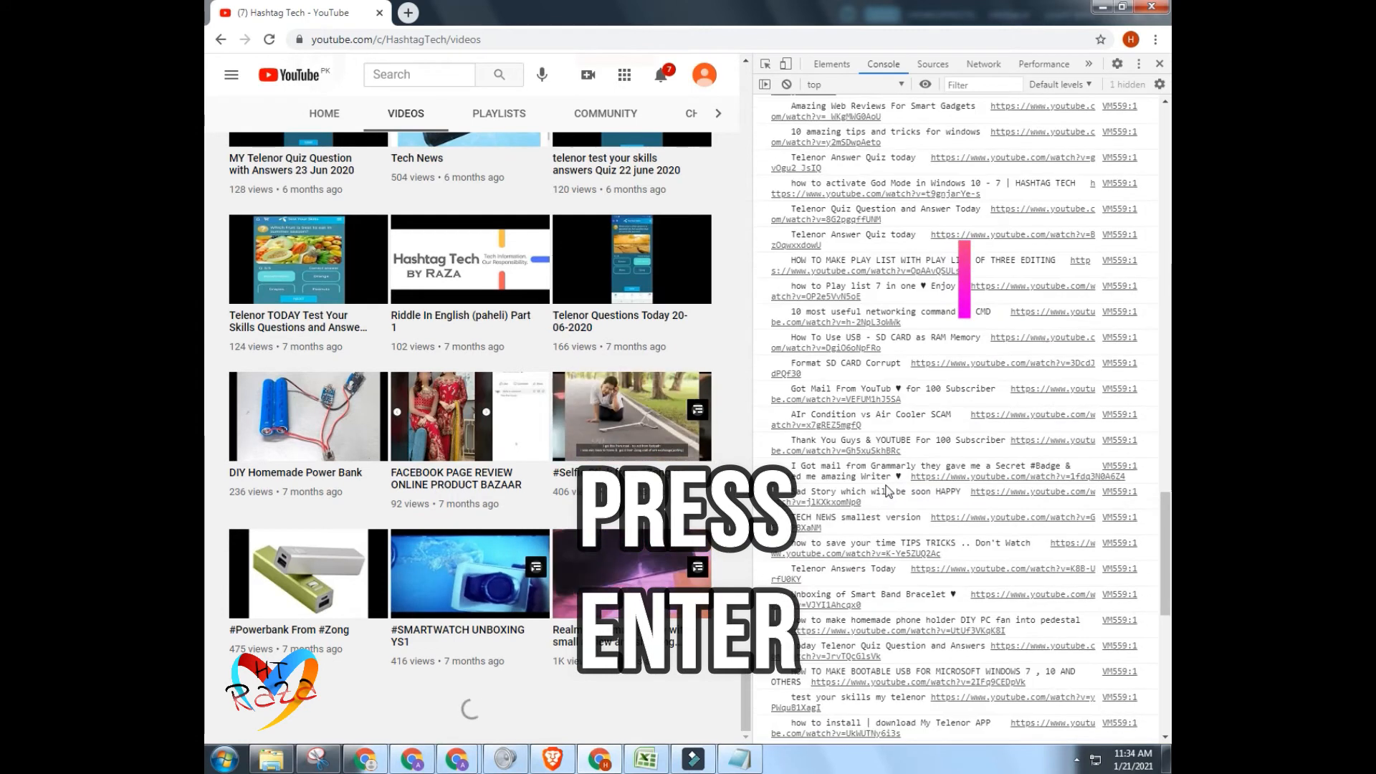
pyautogui.scroll(15, 888, 491)
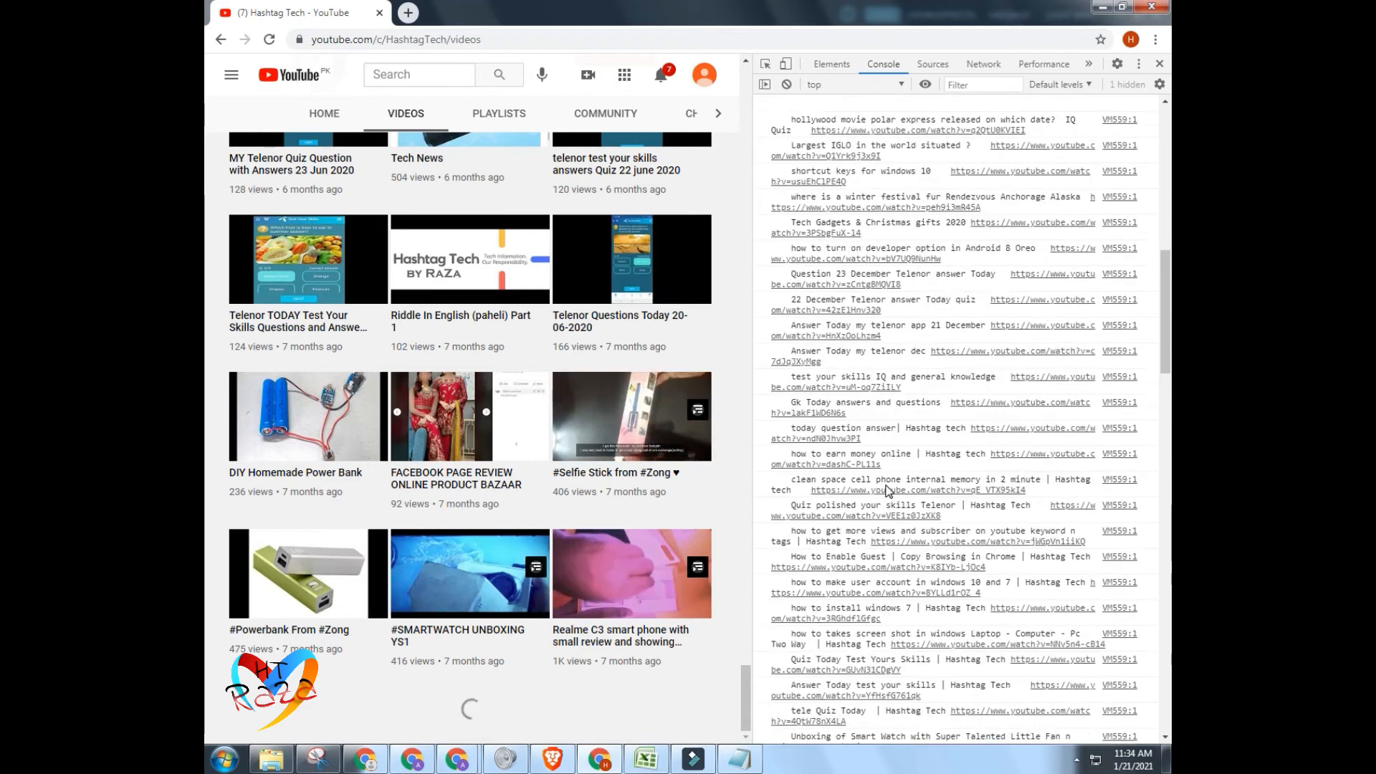
pyautogui.scroll(10, 888, 491)
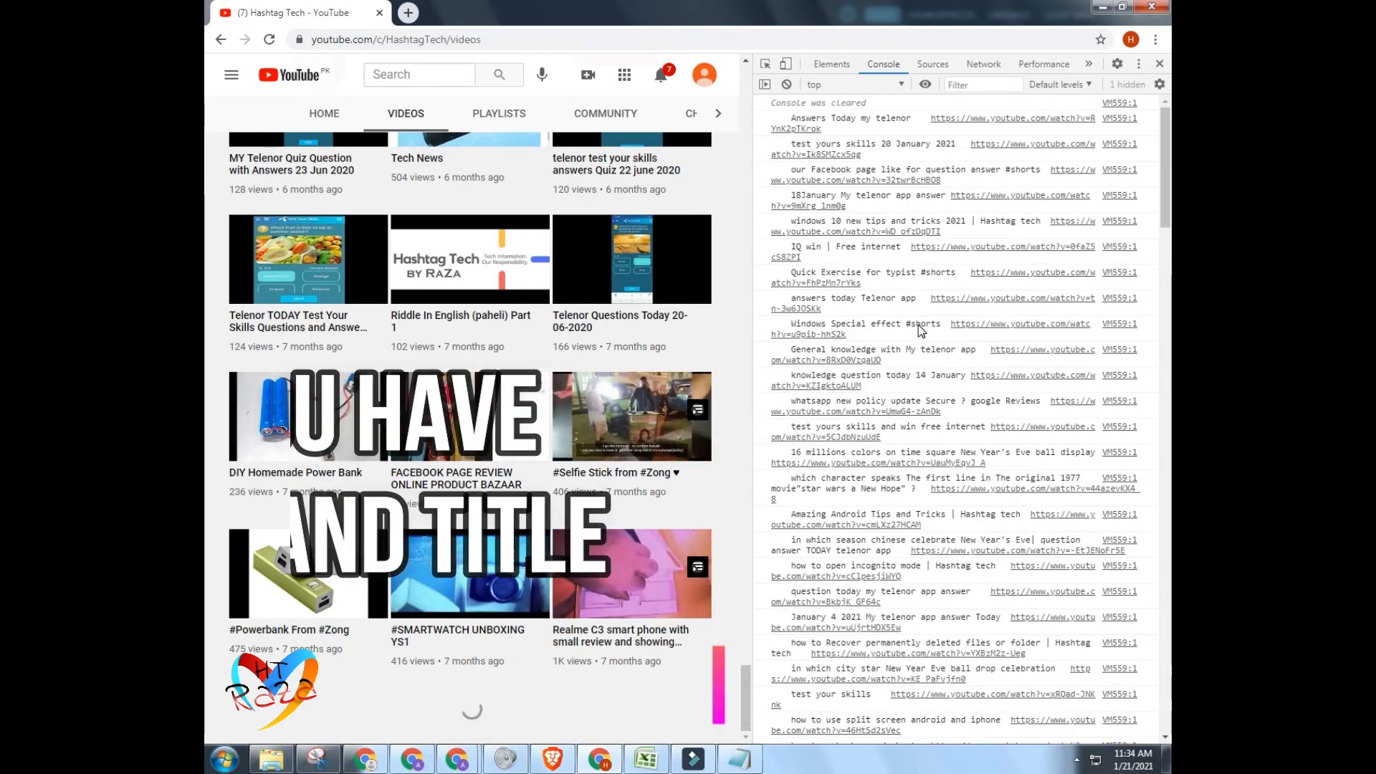
# Copy the entire console output and paste it into Sheet1 of the Excel workbook starting at cell A91
pyautogui.rightClick(1124, 208)
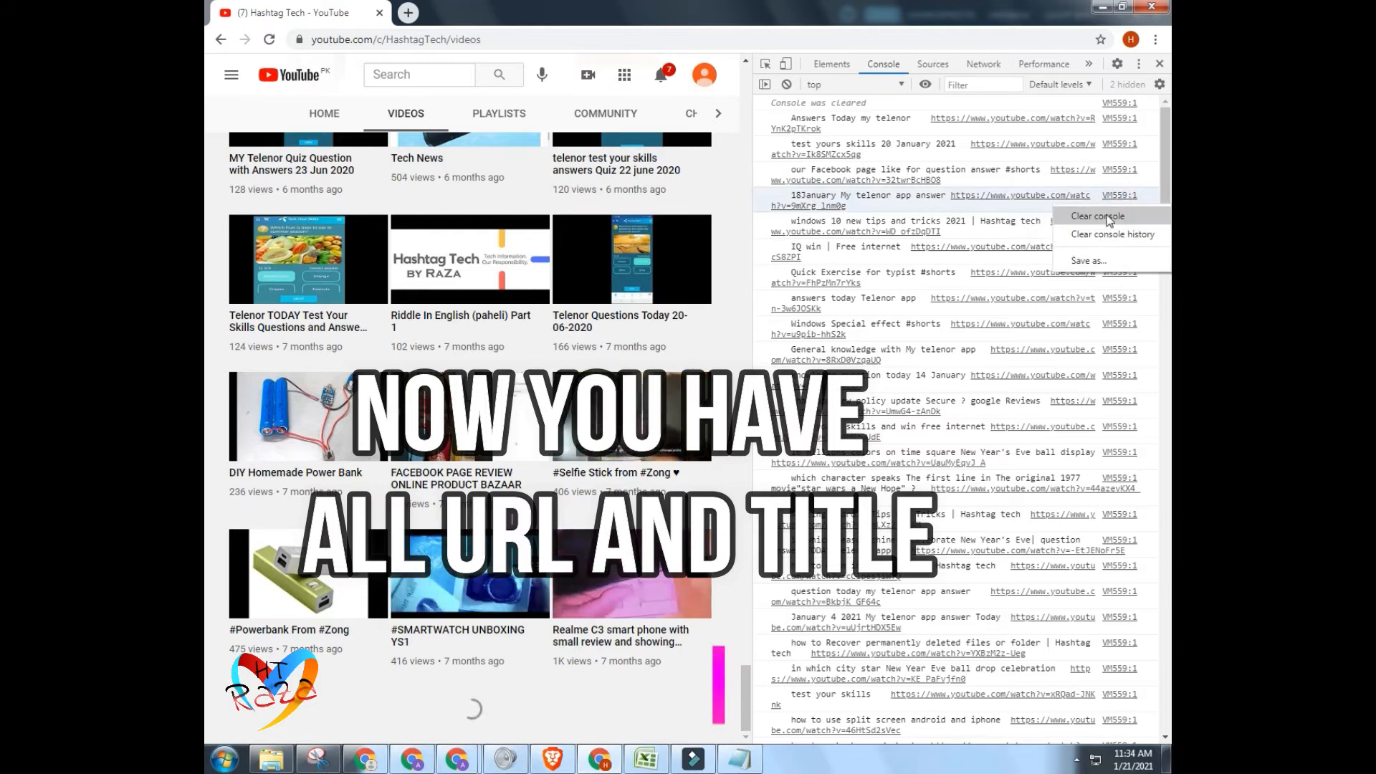
pyautogui.click(1001, 231)
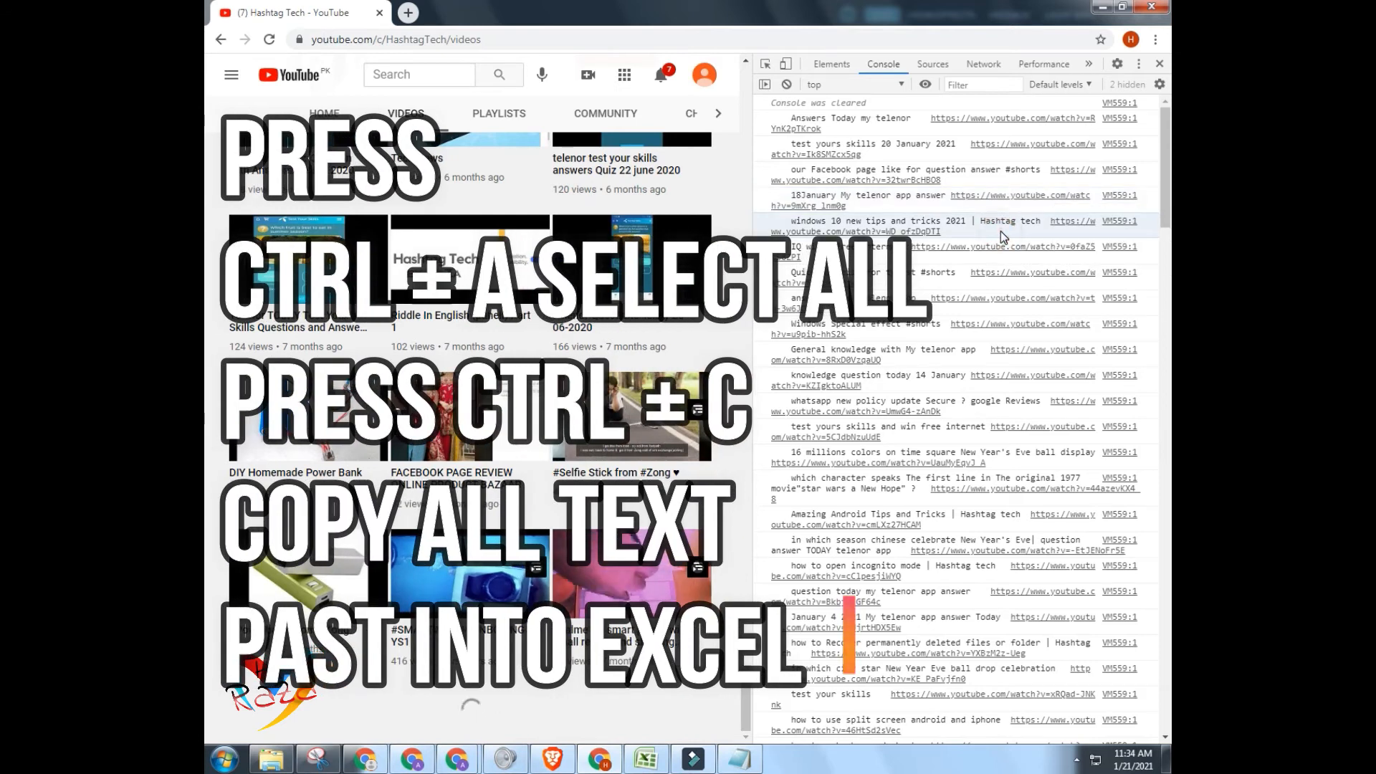
pyautogui.hotkey('ctrl', 'a')
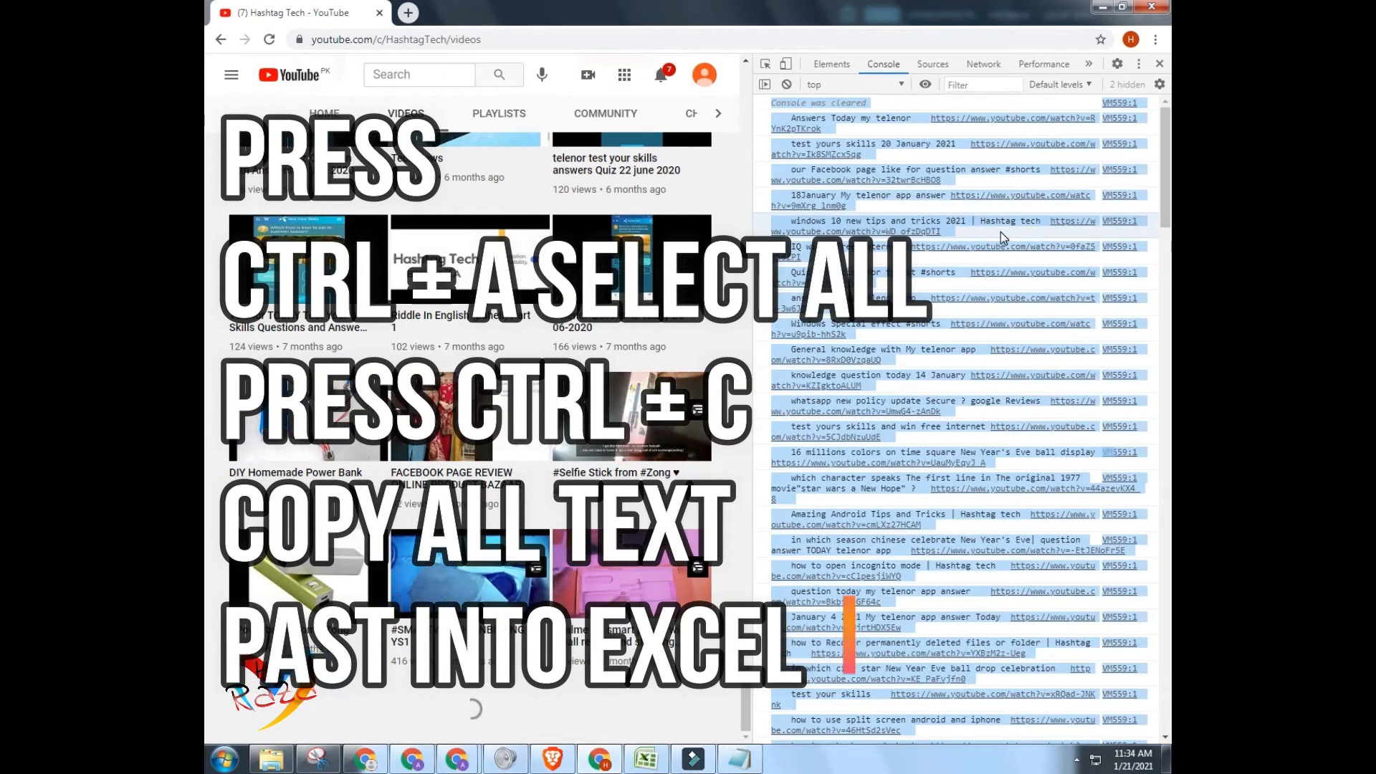
pyautogui.click(648, 758)
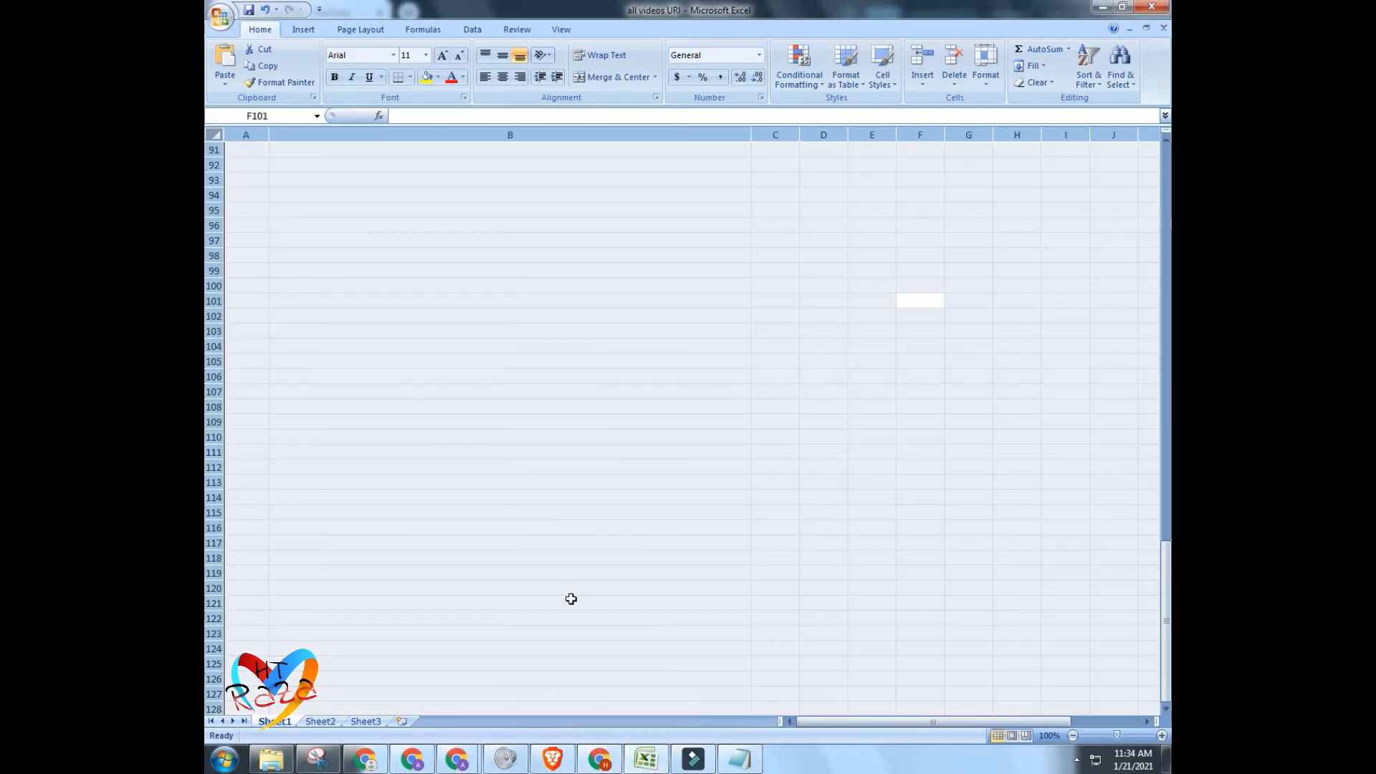
pyautogui.click(257, 149)
pyautogui.hotkey('ctrl', 'v')
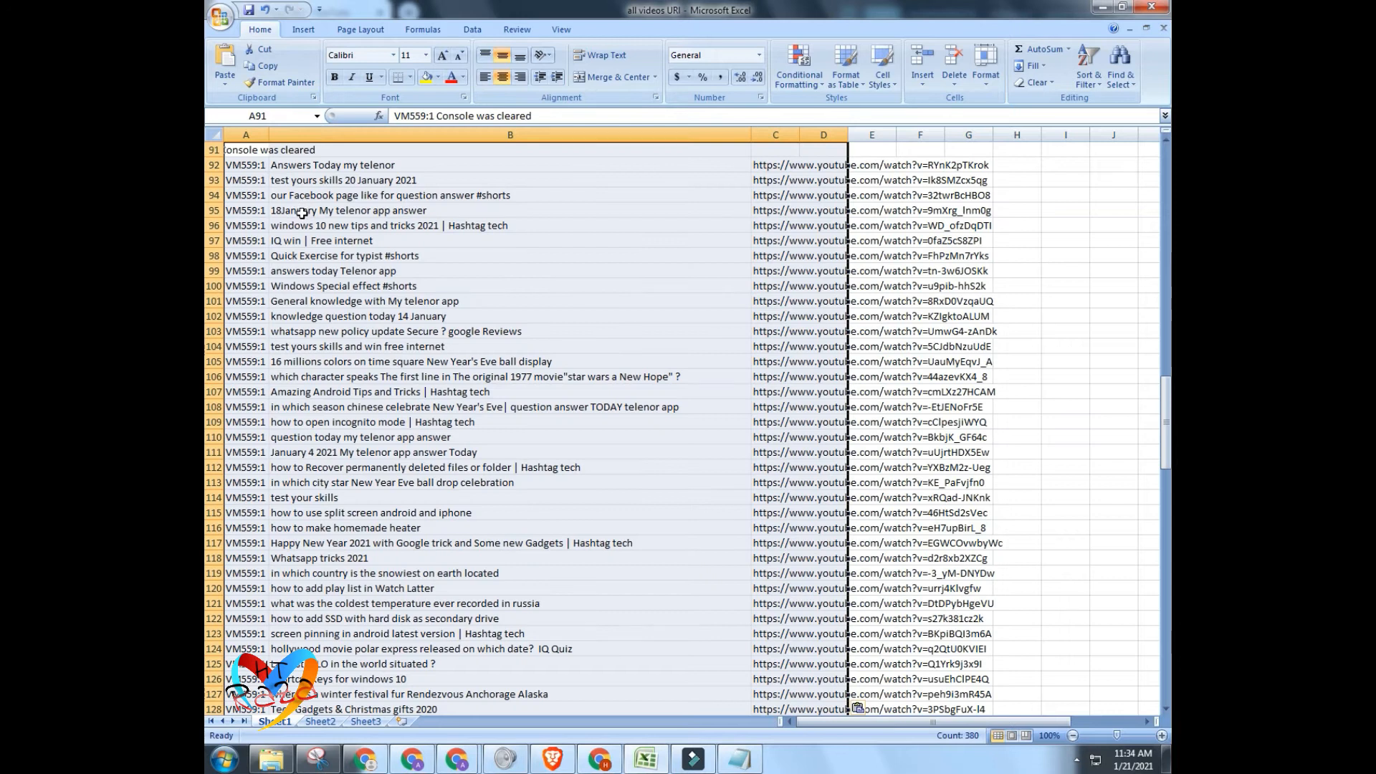
# Widen column A slightly and clear the "Console was cleared" text from row 91
pyautogui.moveTo(273, 137); pyautogui.dragTo(302, 144)
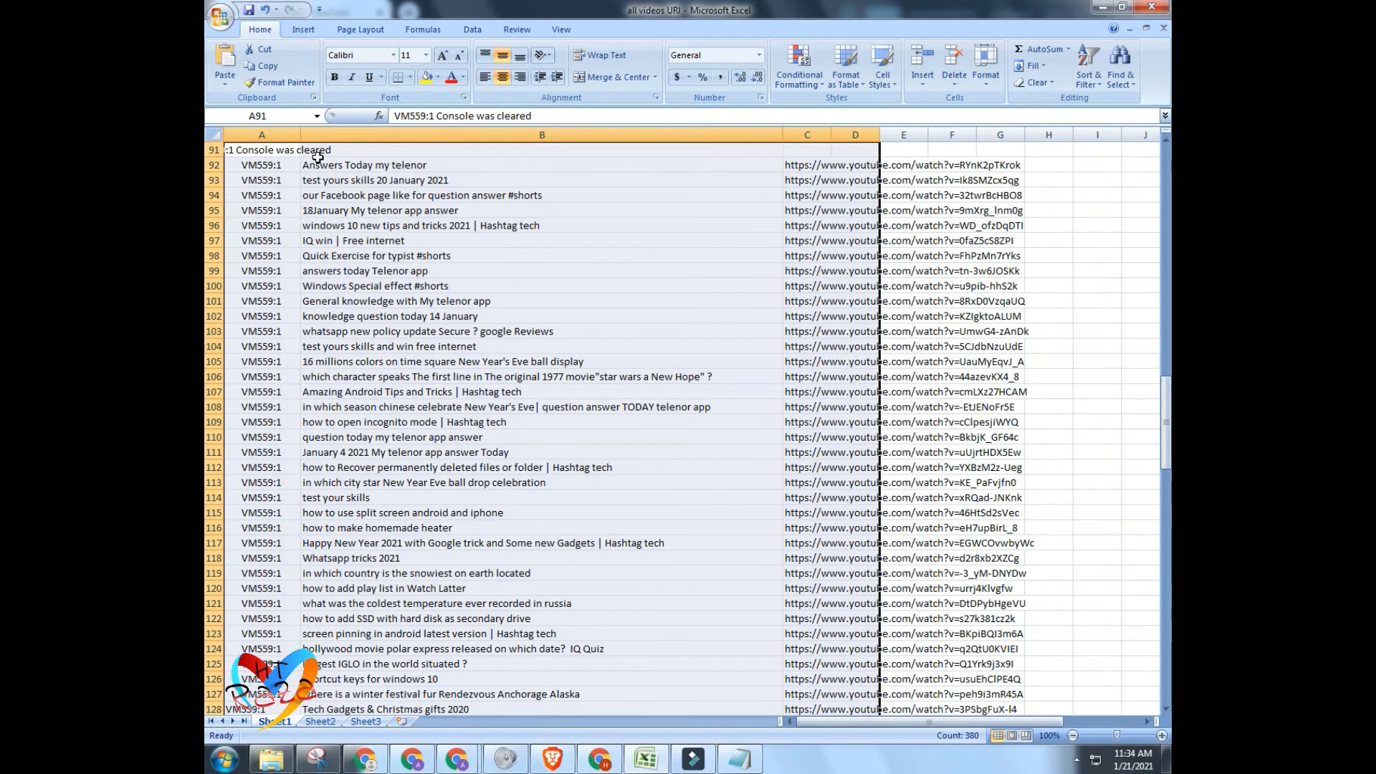
pyautogui.click(317, 158)
pyautogui.click(283, 150)
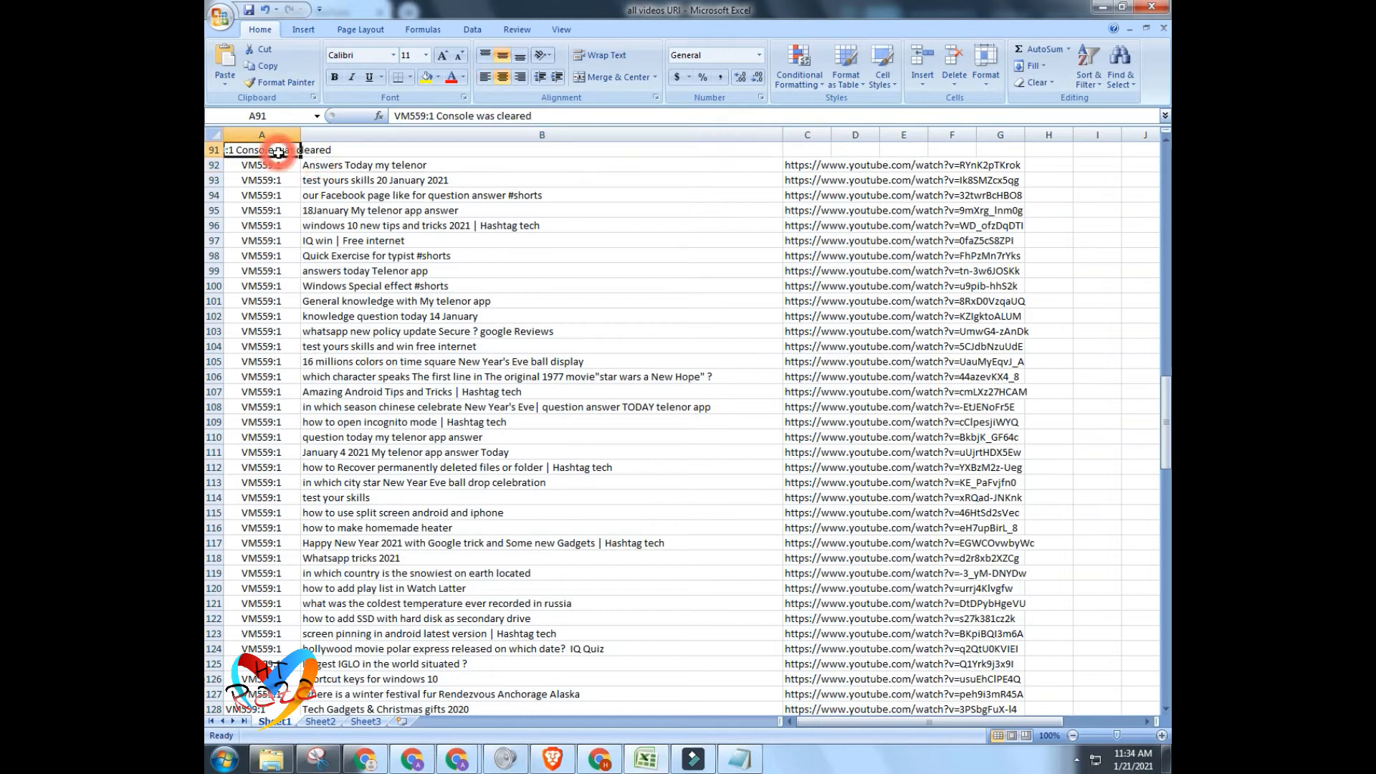
pyautogui.keyDown('shift'); pyautogui.click(344, 151); pyautogui.keyUp('shift')
pyautogui.press('Delete')
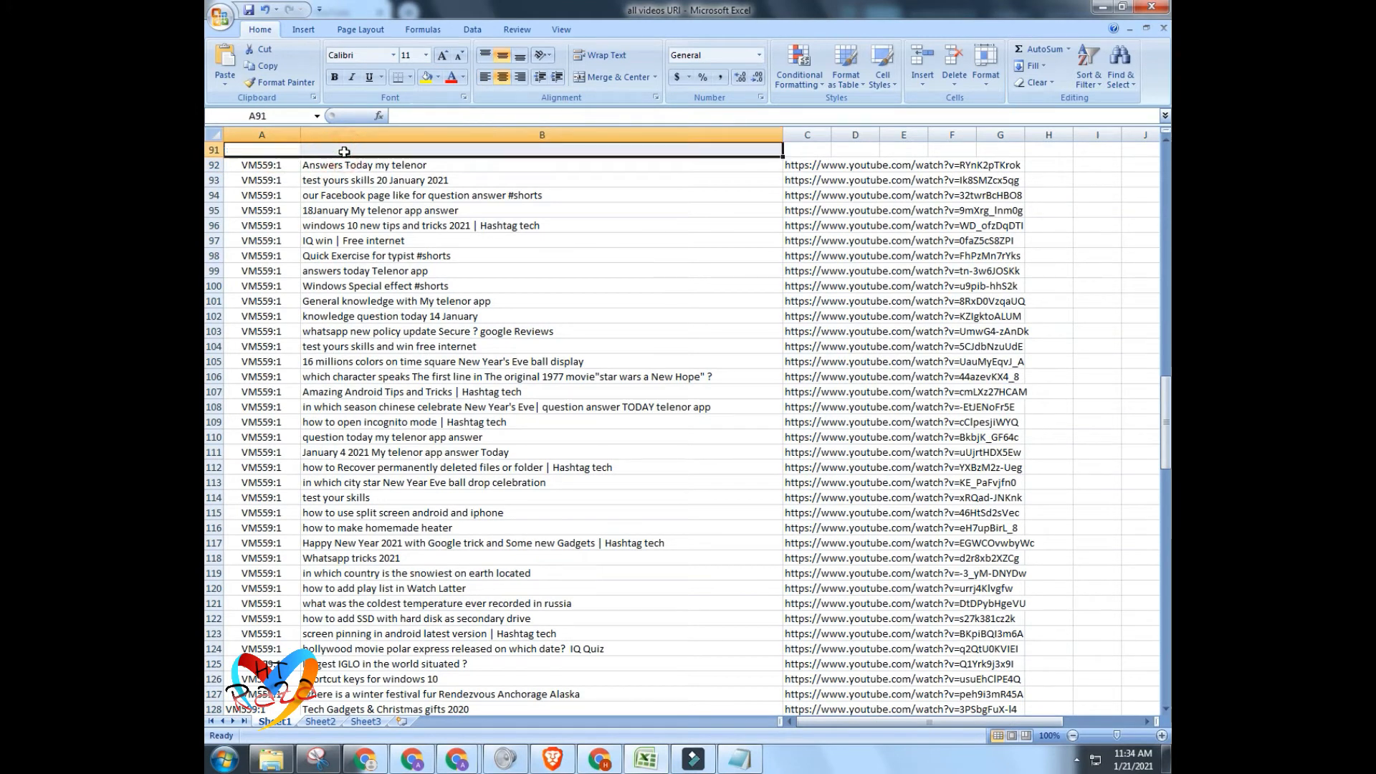
# Clear the VM559:1 source labels from column A, from A92 down to the end of the pasted list
pyautogui.click(322, 179)
pyautogui.click(288, 166)
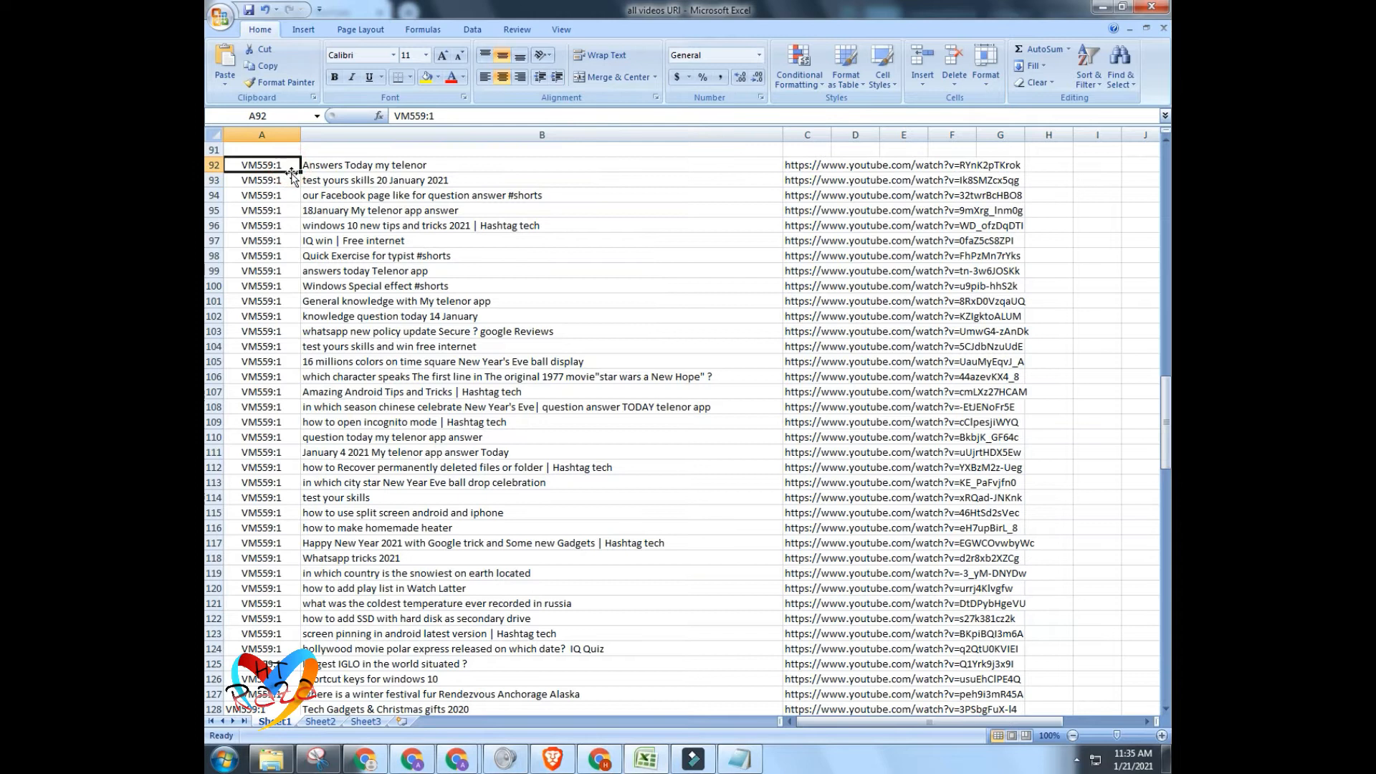
pyautogui.hotkey('ctrl', 'shift', 'Down')
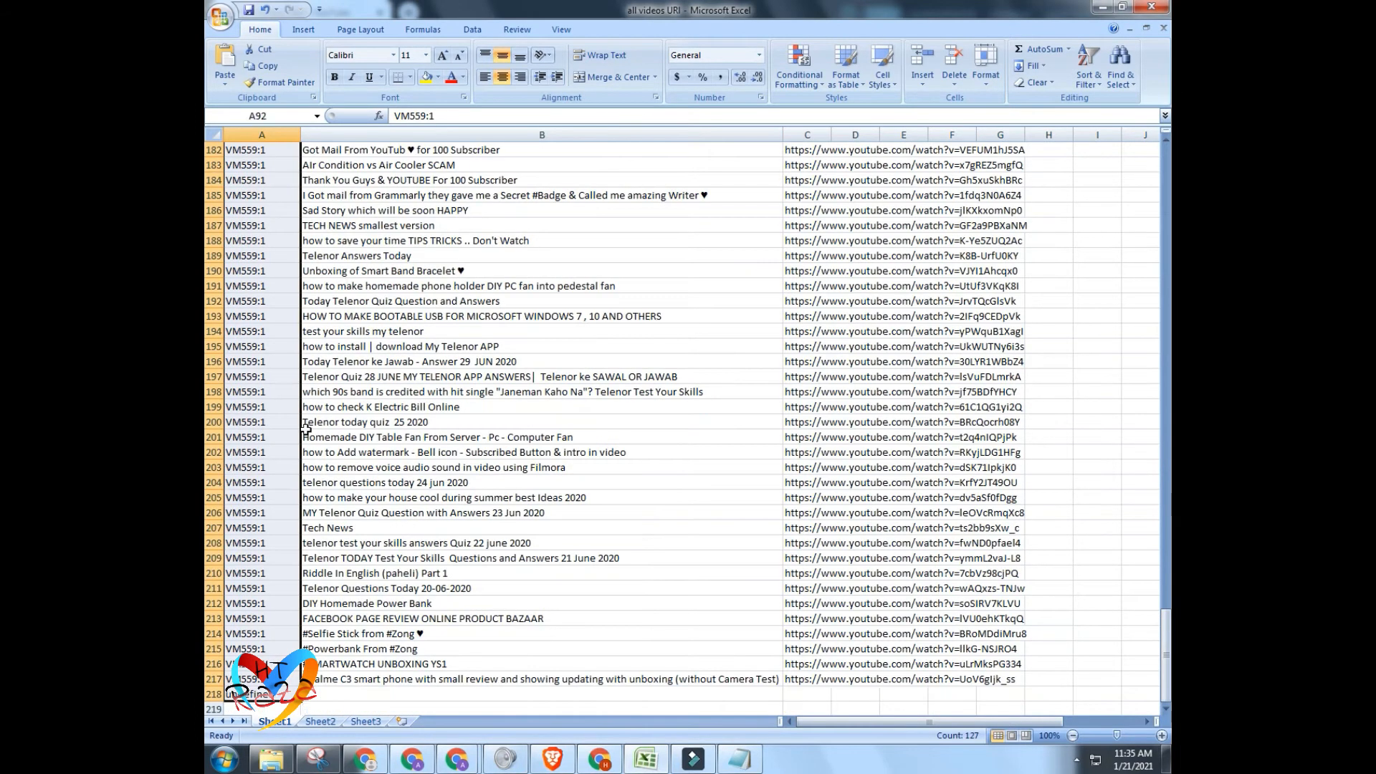
pyautogui.press('Delete')
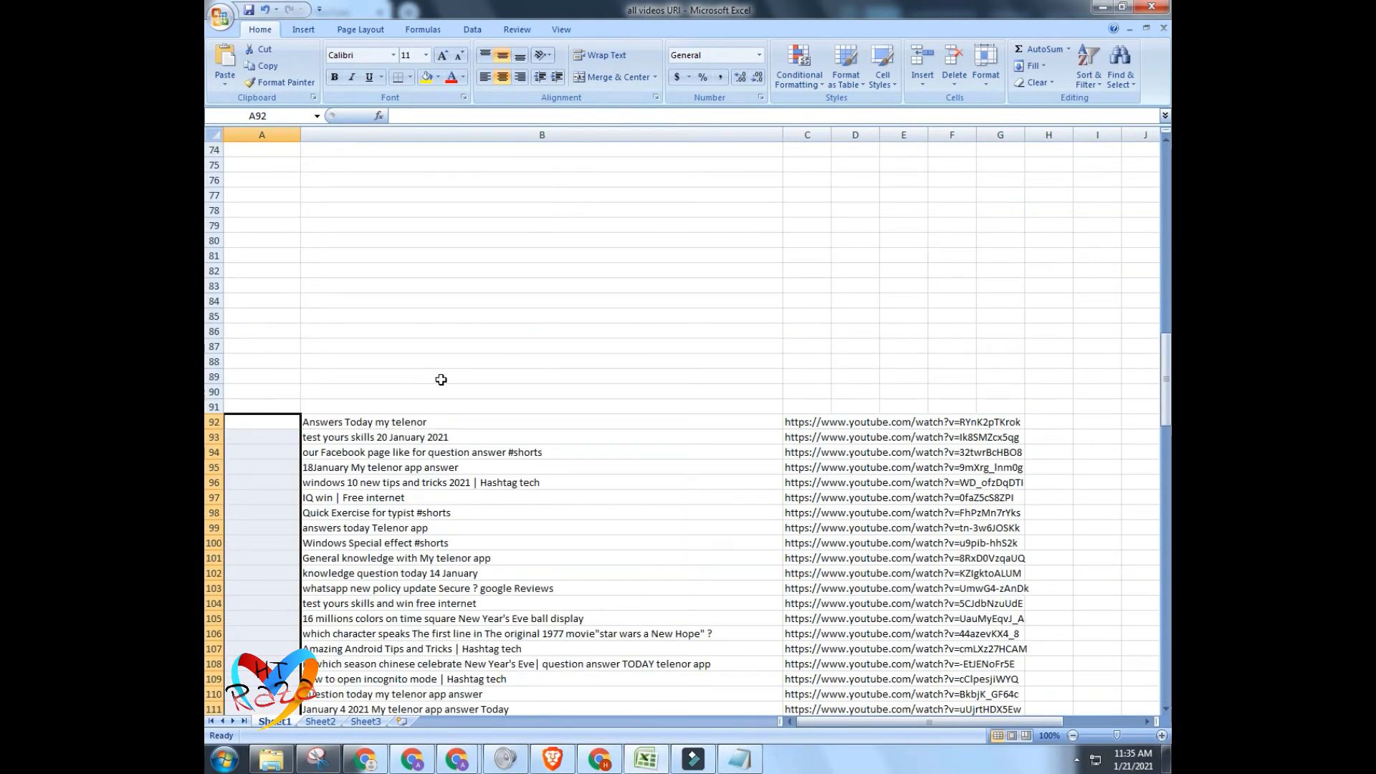
# Delete the empty rows 1 to 91 so the video list starts in row 1
pyautogui.scroll(6, 440, 379)
pyautogui.scroll(-4, 441, 379)
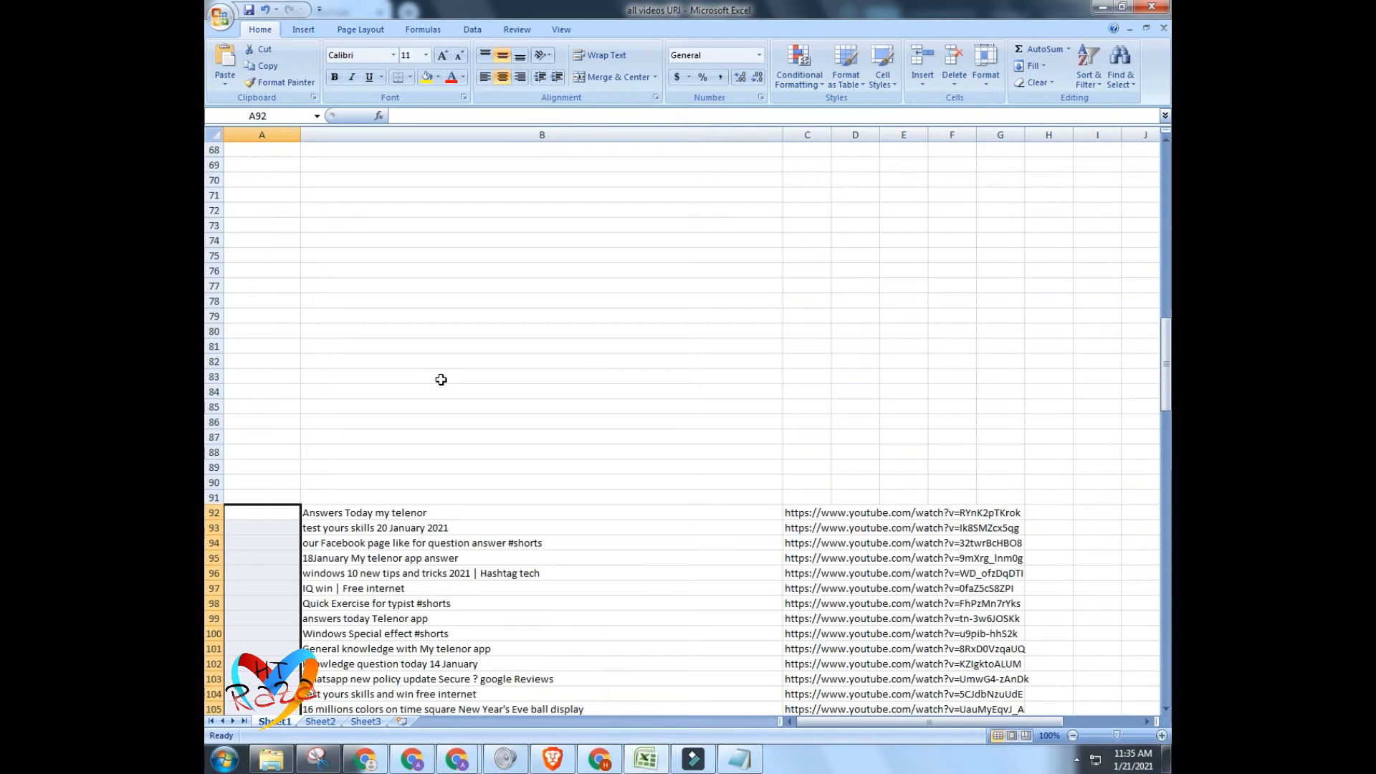
pyautogui.click(418, 391)
pyautogui.click(274, 496)
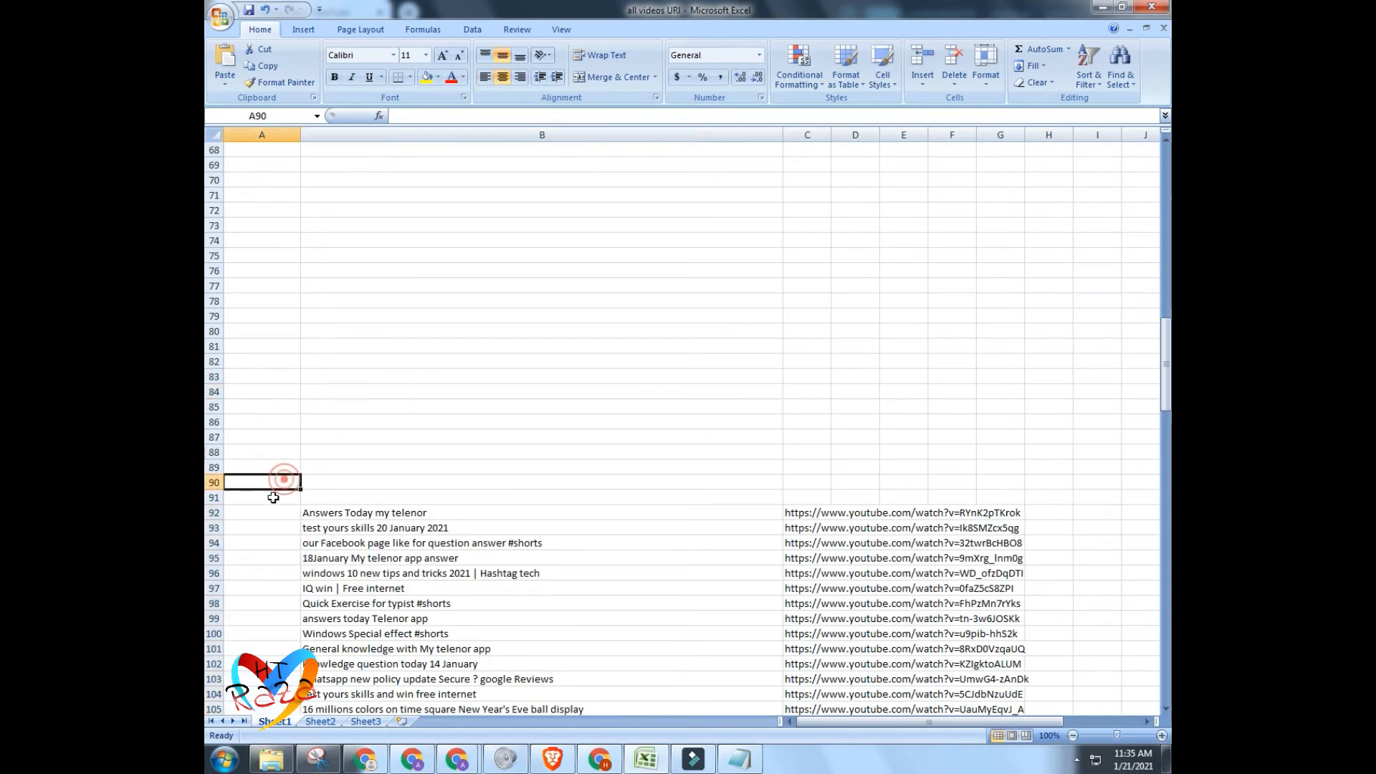
pyautogui.hotkey('ctrl', 'shift', 'Up')
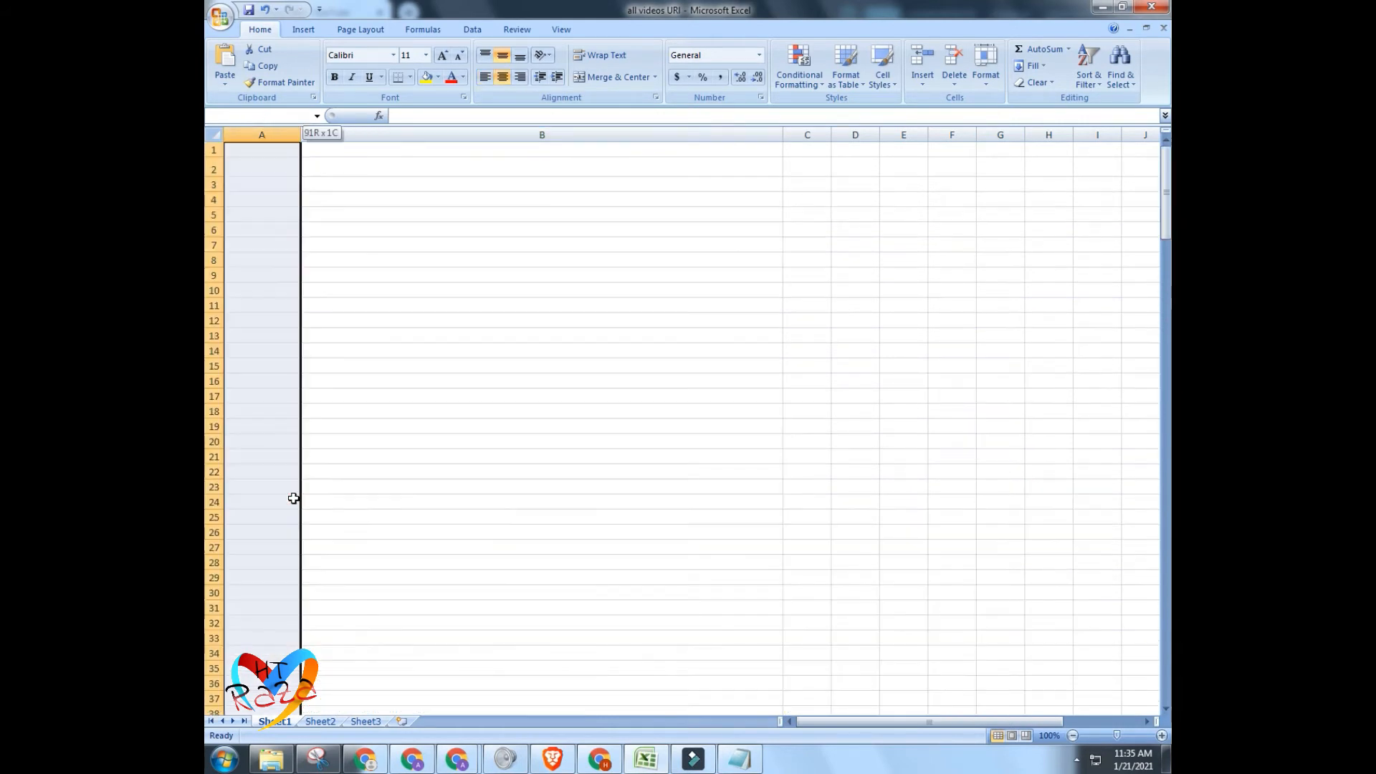
pyautogui.hotkey('ctrl', 'shift', 'Right')
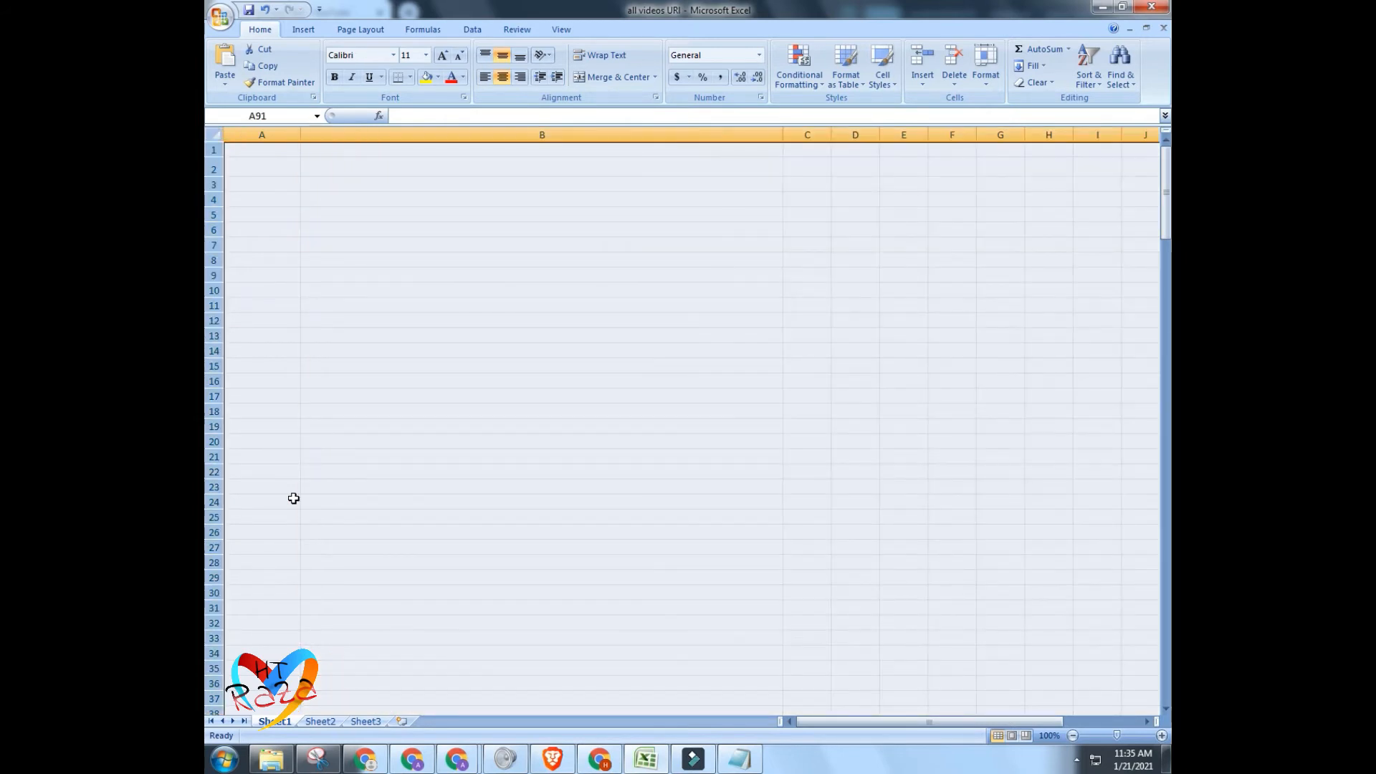
pyautogui.rightClick(215, 149)
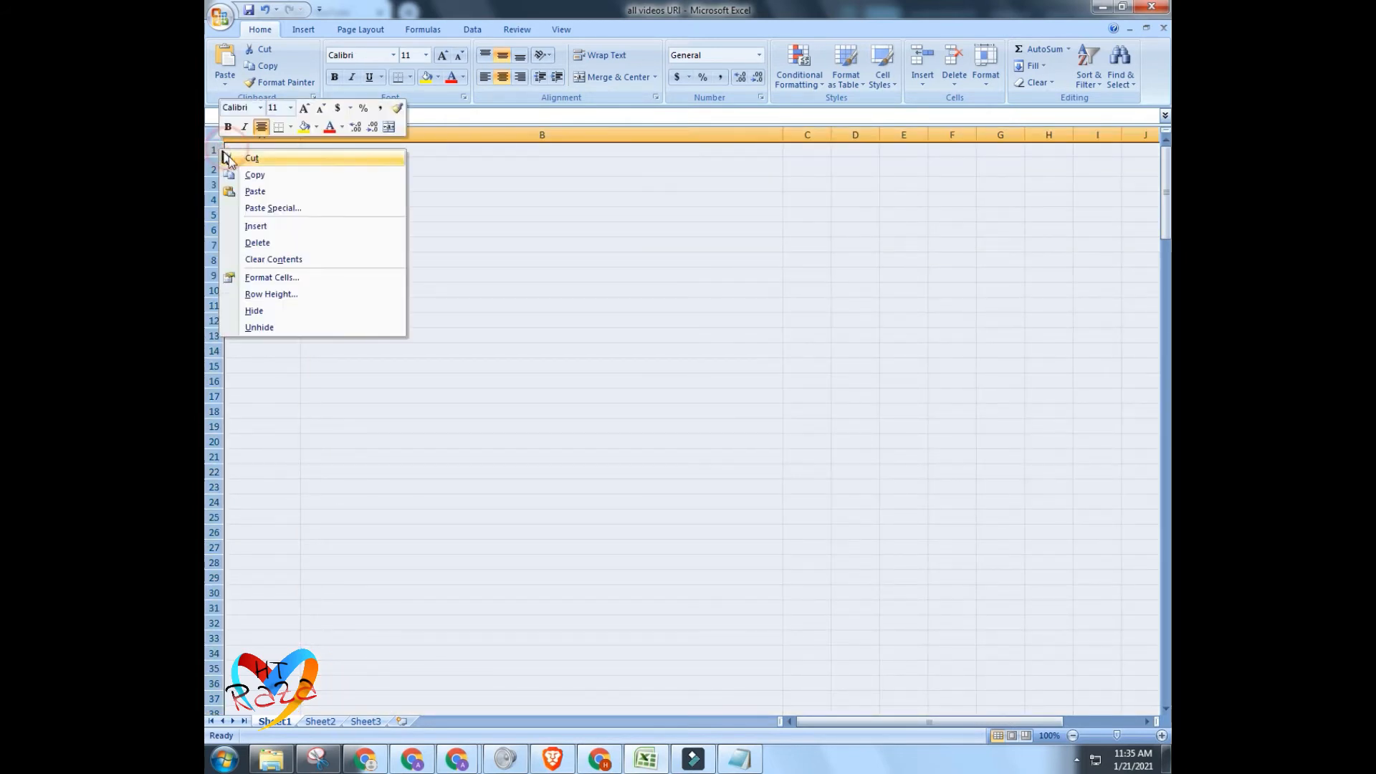
pyautogui.click(301, 246)
pyautogui.click(304, 259)
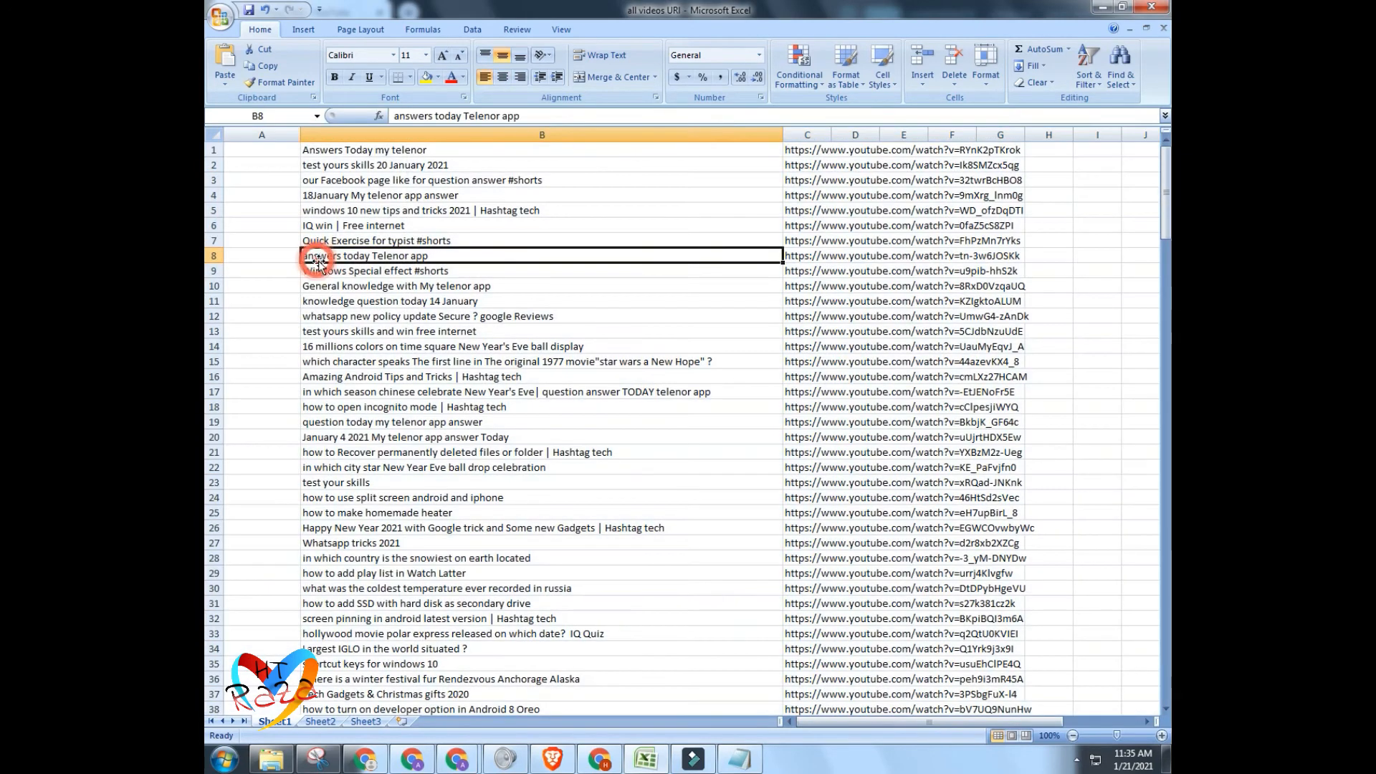
# Enter the serial numbers 1, 2, 3 and 4 in cells A1 to A4
pyautogui.click(288, 148)
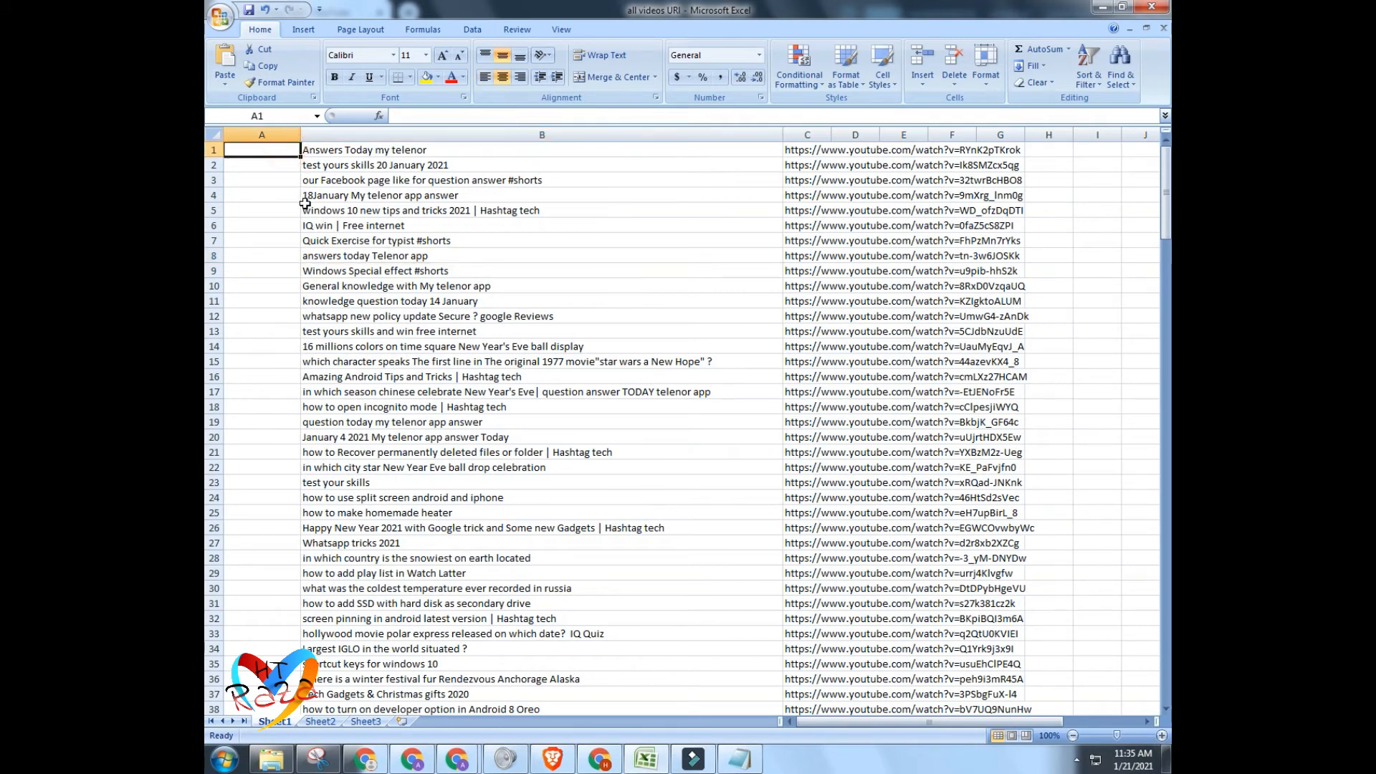
pyautogui.write('1')
pyautogui.press('Return')
pyautogui.write('2')
pyautogui.press('Return')
pyautogui.write('3')
pyautogui.press('Return')
pyautogui.write('4')
pyautogui.press('Return')
# Extend the number series from A1:A4 down column A to the last video in row 126
pyautogui.press('Up')
pyautogui.press('Up')
pyautogui.press('Up')
pyautogui.press('Up')
pyautogui.hotkey('shift', 'Down')
pyautogui.hotkey('shift', 'Down')
pyautogui.hotkey('shift', 'Down')
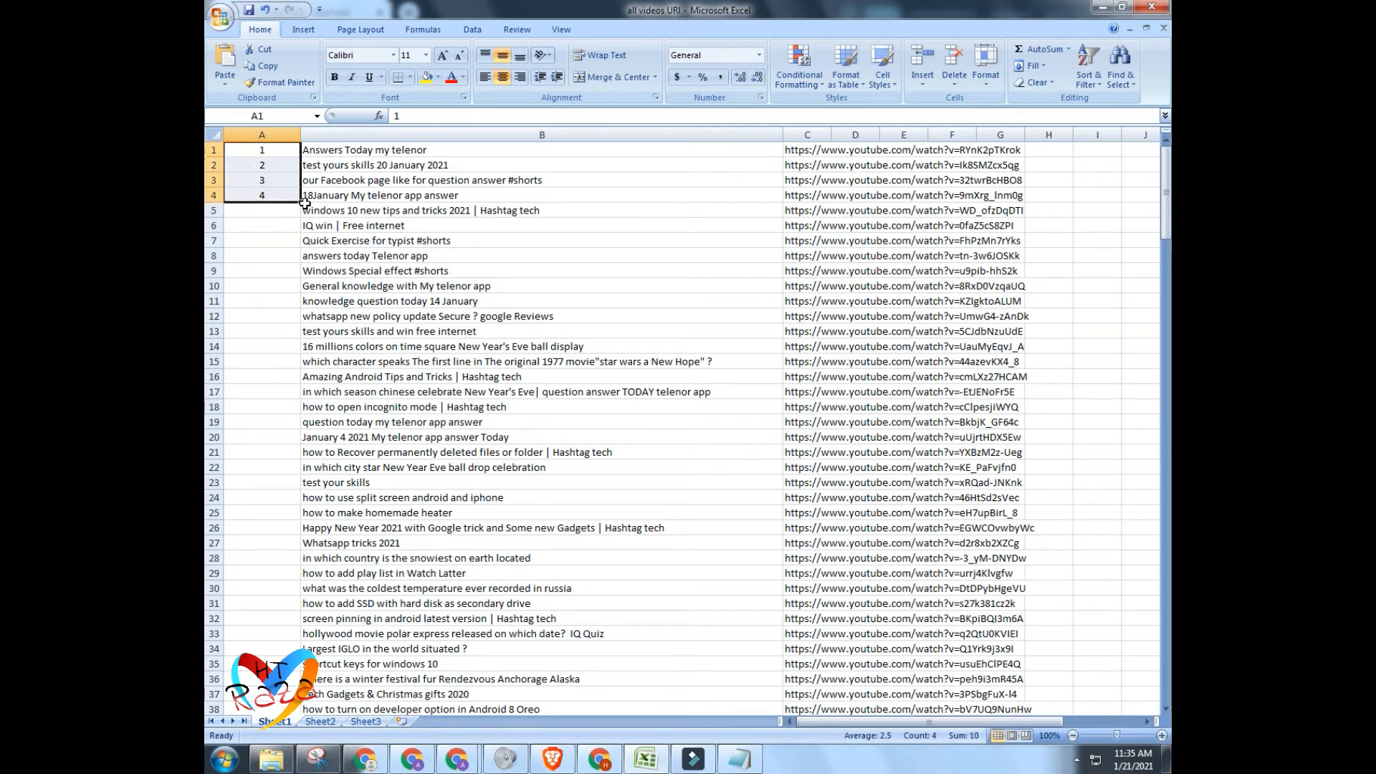
pyautogui.moveTo(301, 202); pyautogui.dragTo(301, 668)
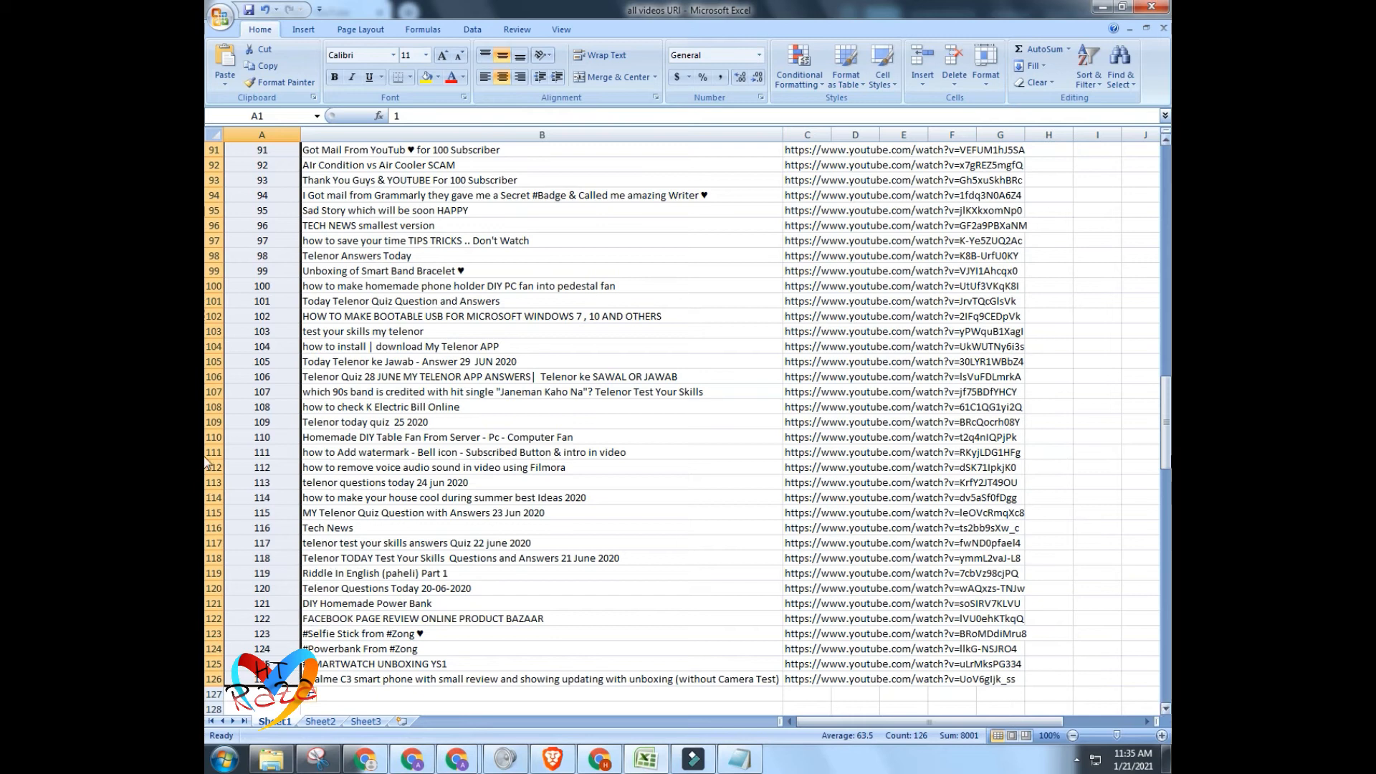
pyautogui.click(283, 680)
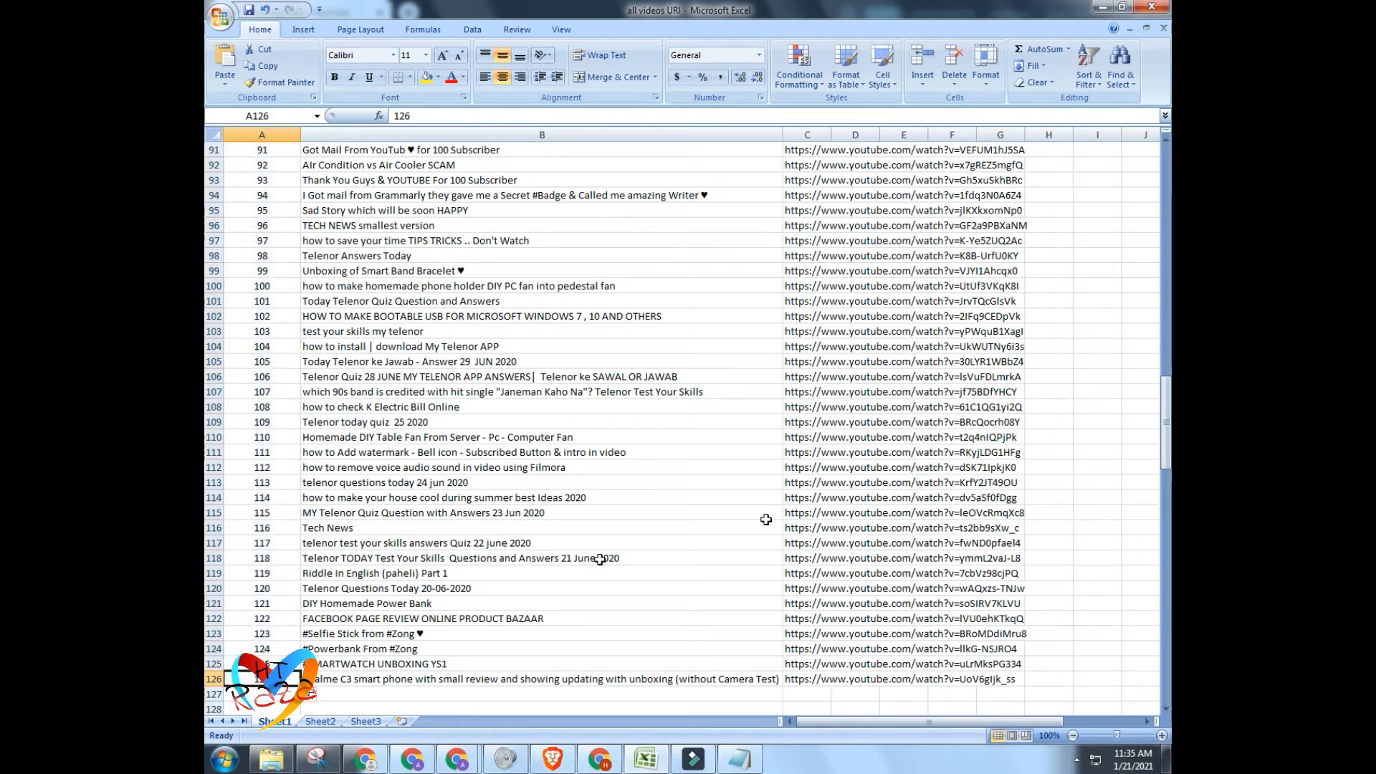
pyautogui.hotkey('ctrl', 'Home')
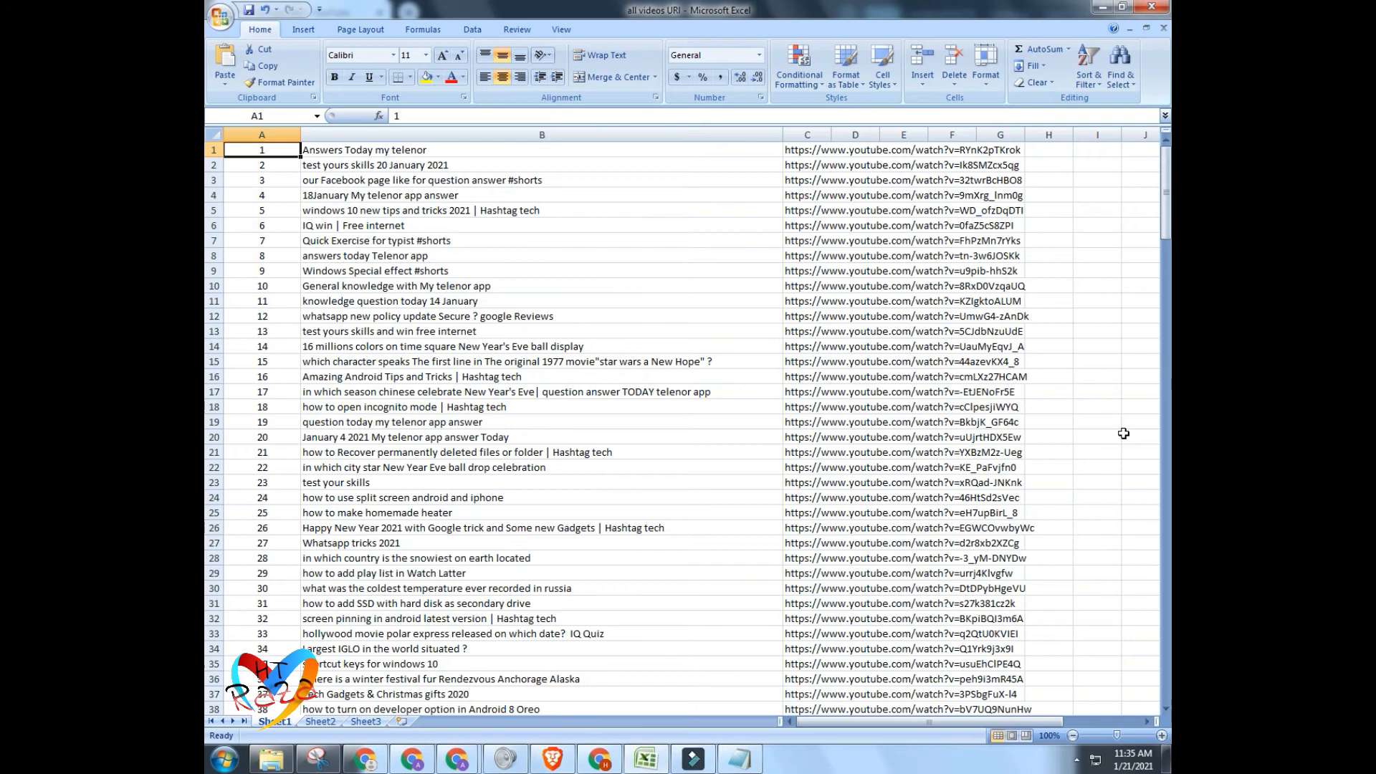
pyautogui.press('Right')
pyautogui.press('Right')
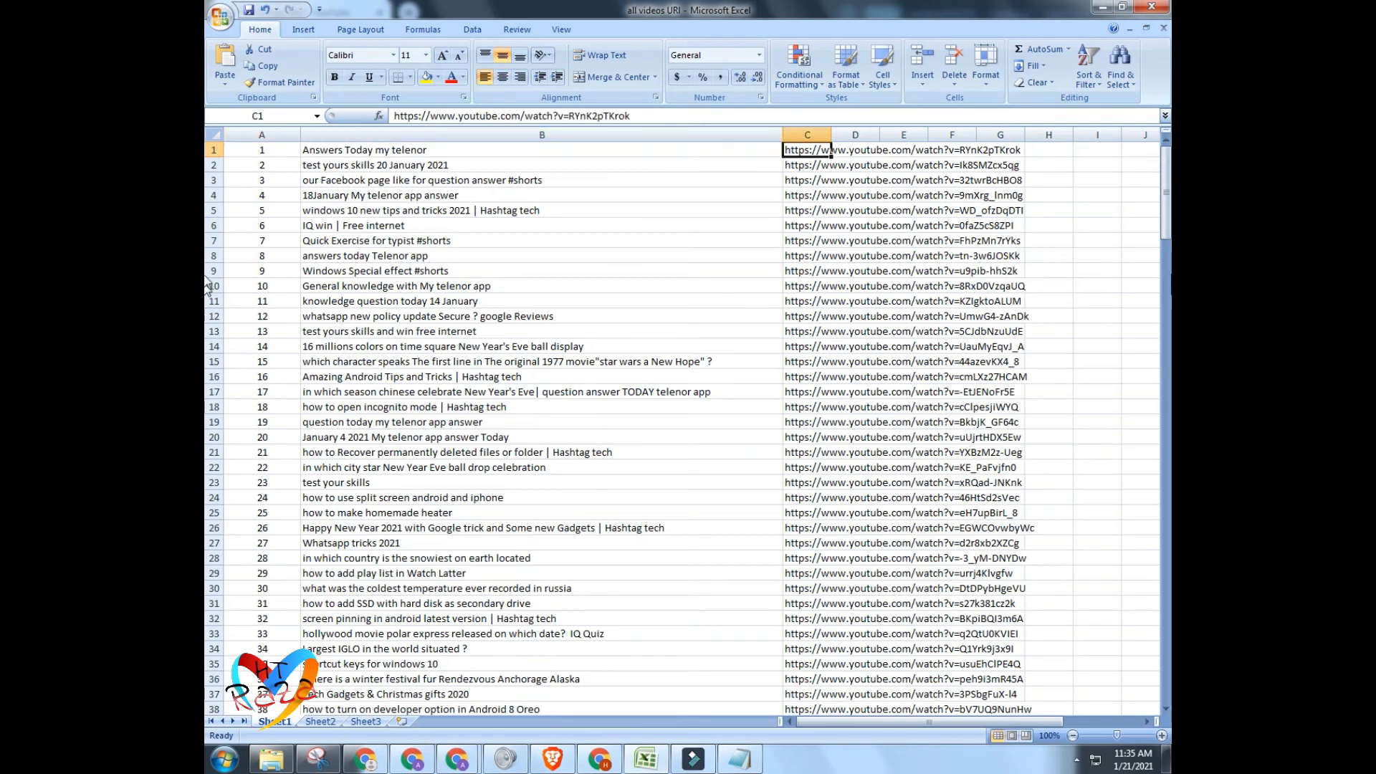
pyautogui.click(650, 154)
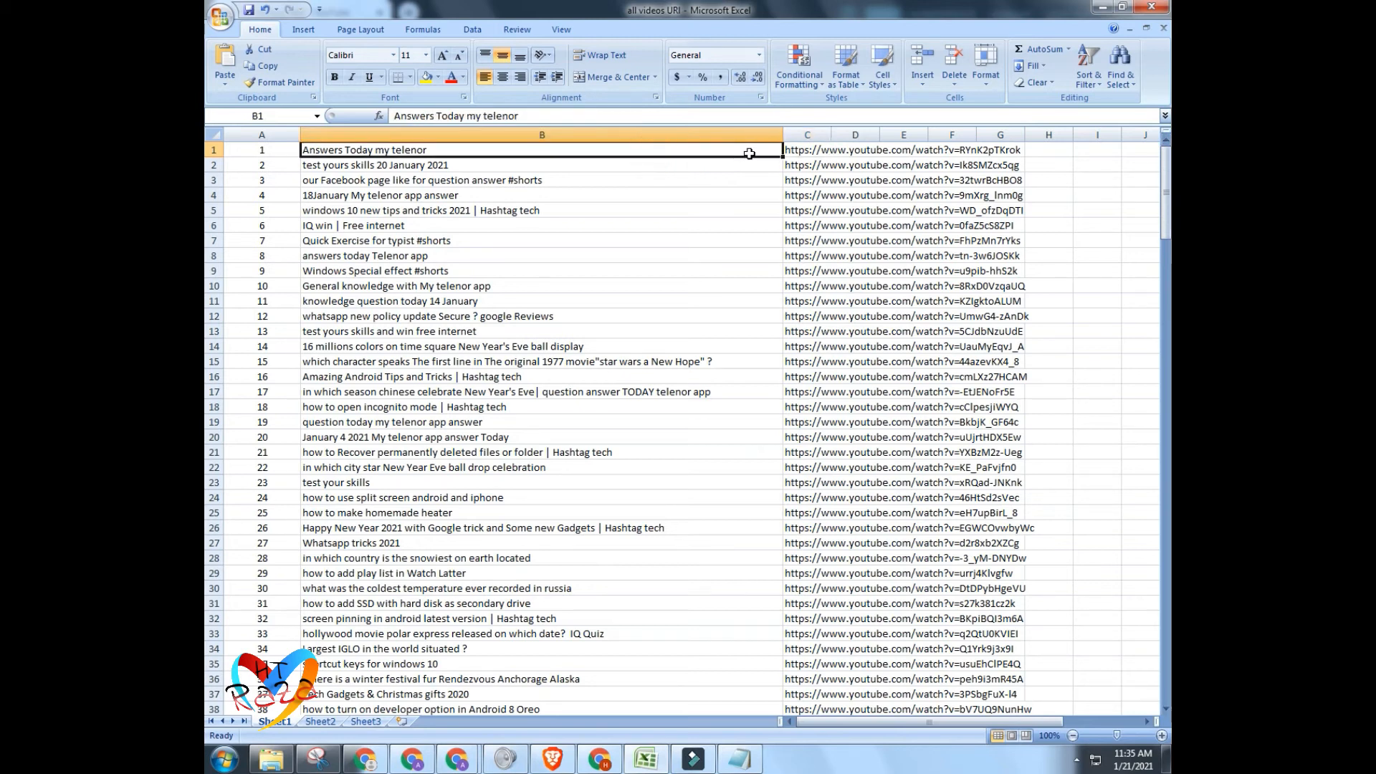
pyautogui.click(817, 150)
pyautogui.click(840, 151)
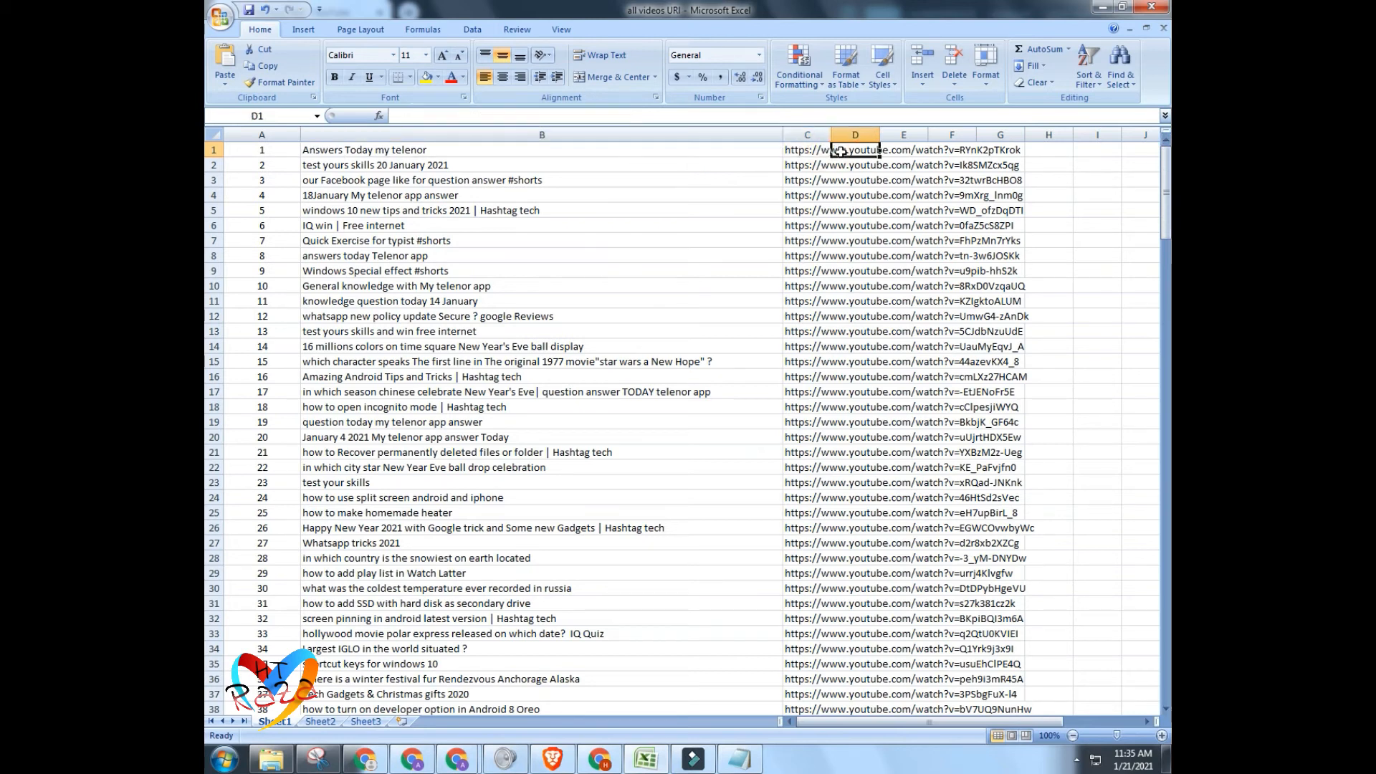
pyautogui.click(911, 152)
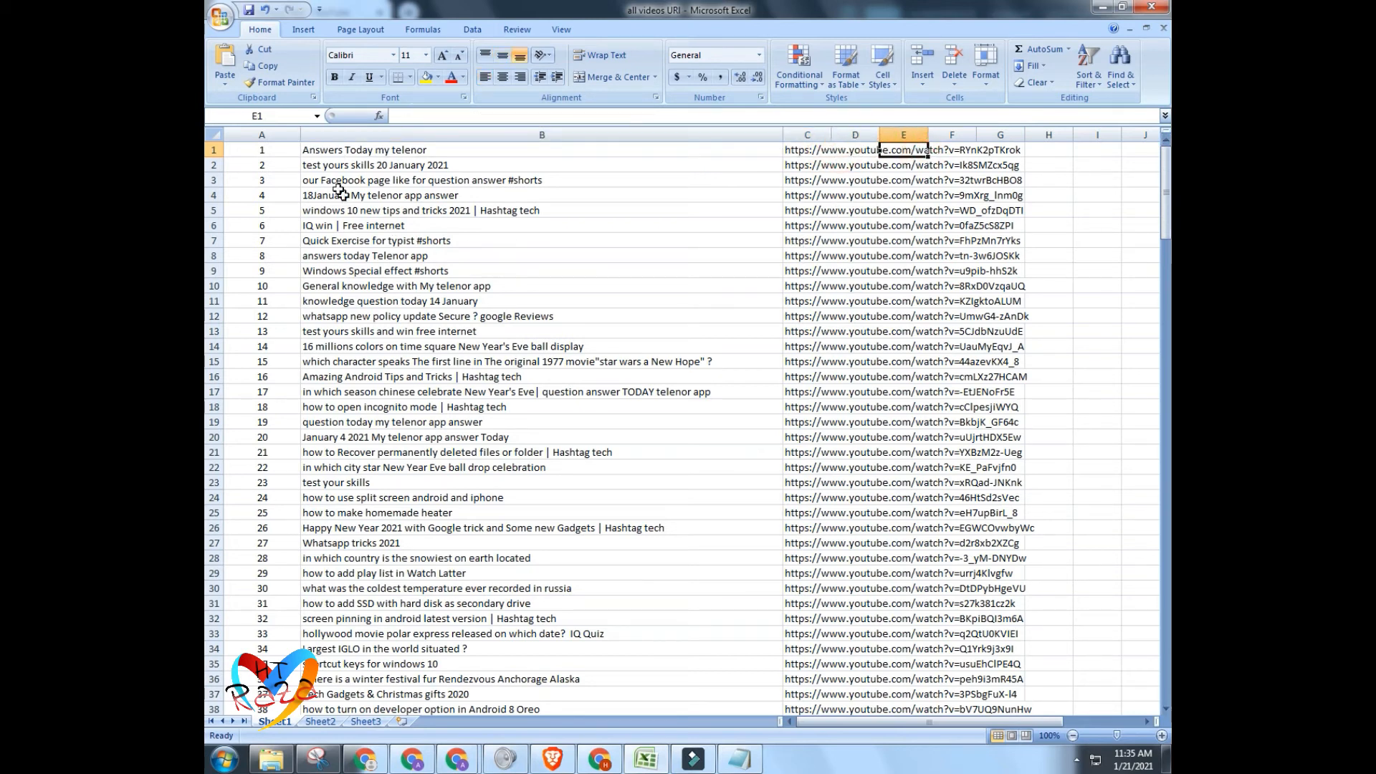
# Insert a blank row above the first video for column headings
pyautogui.click(279, 153)
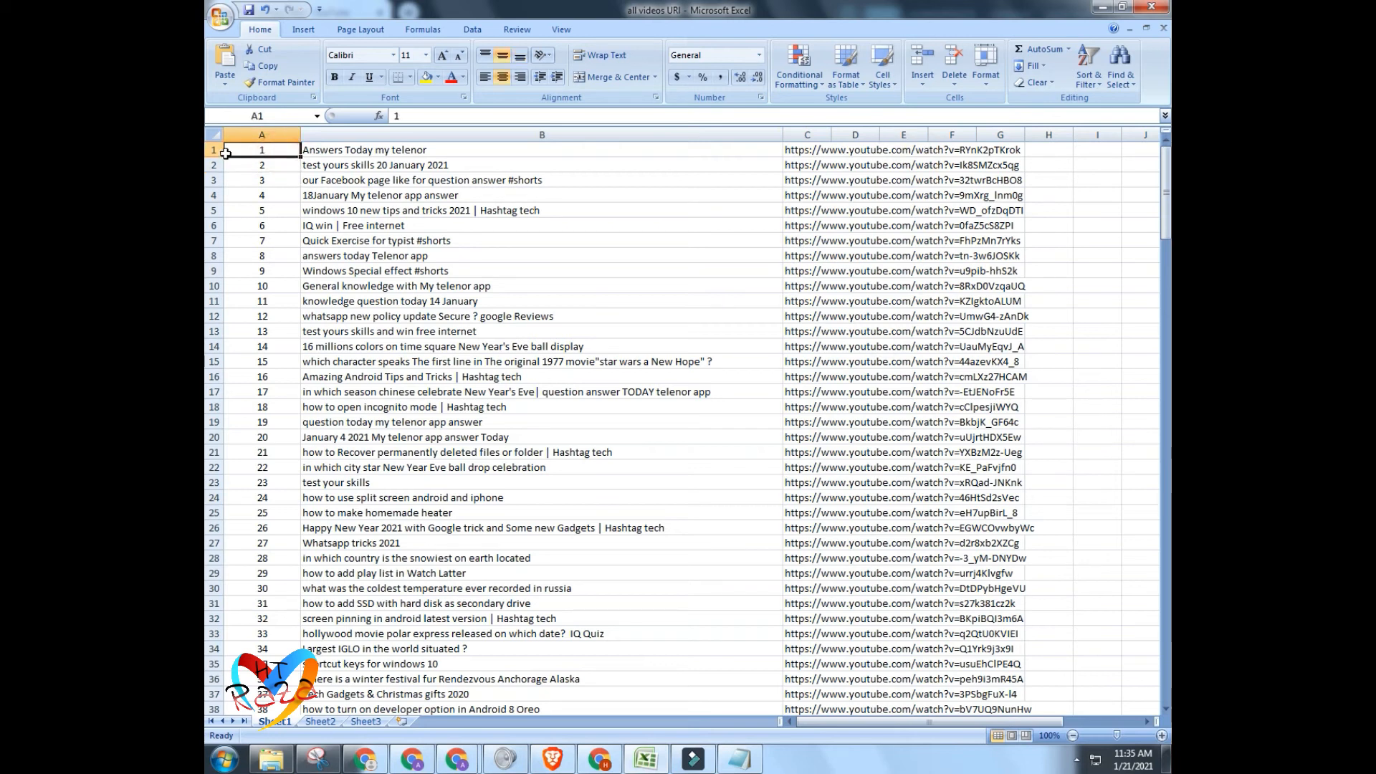
pyautogui.rightClick(215, 152)
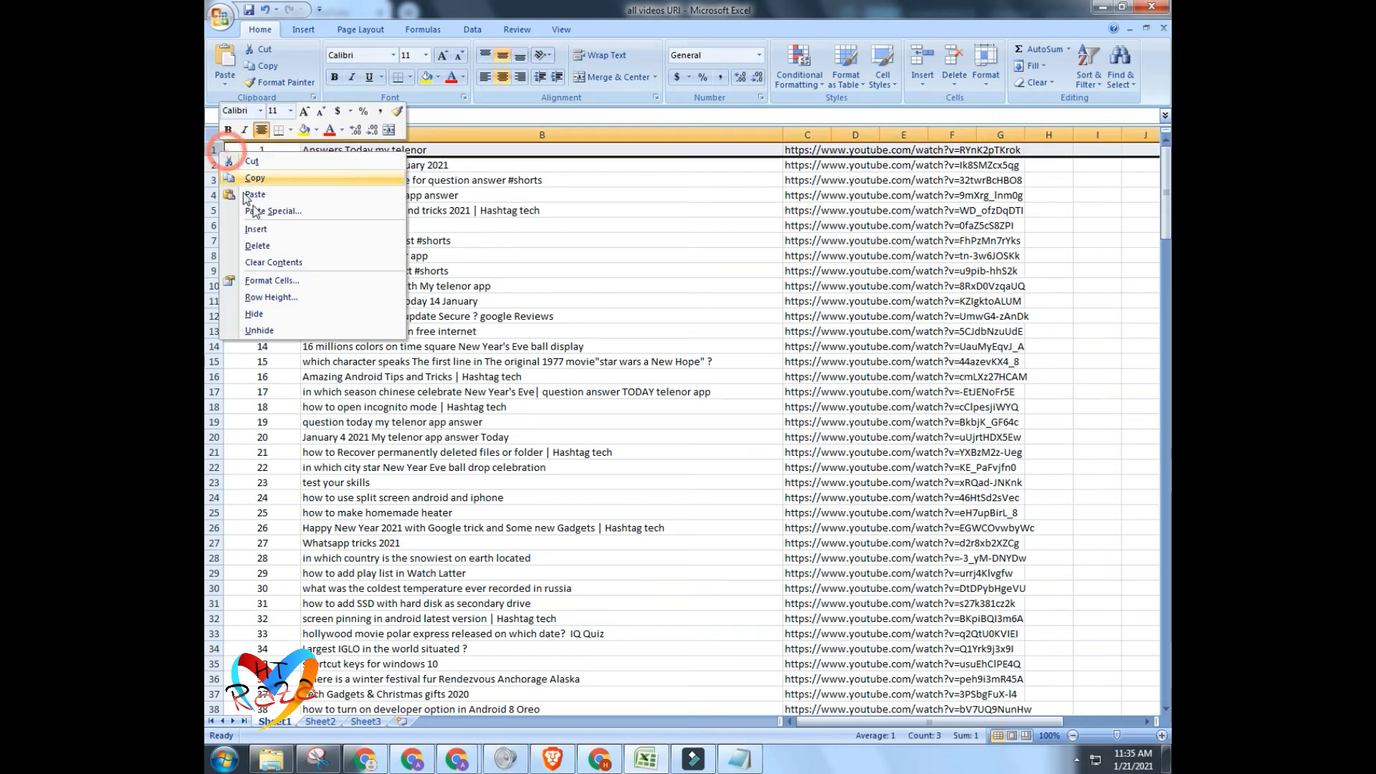
pyautogui.click(306, 232)
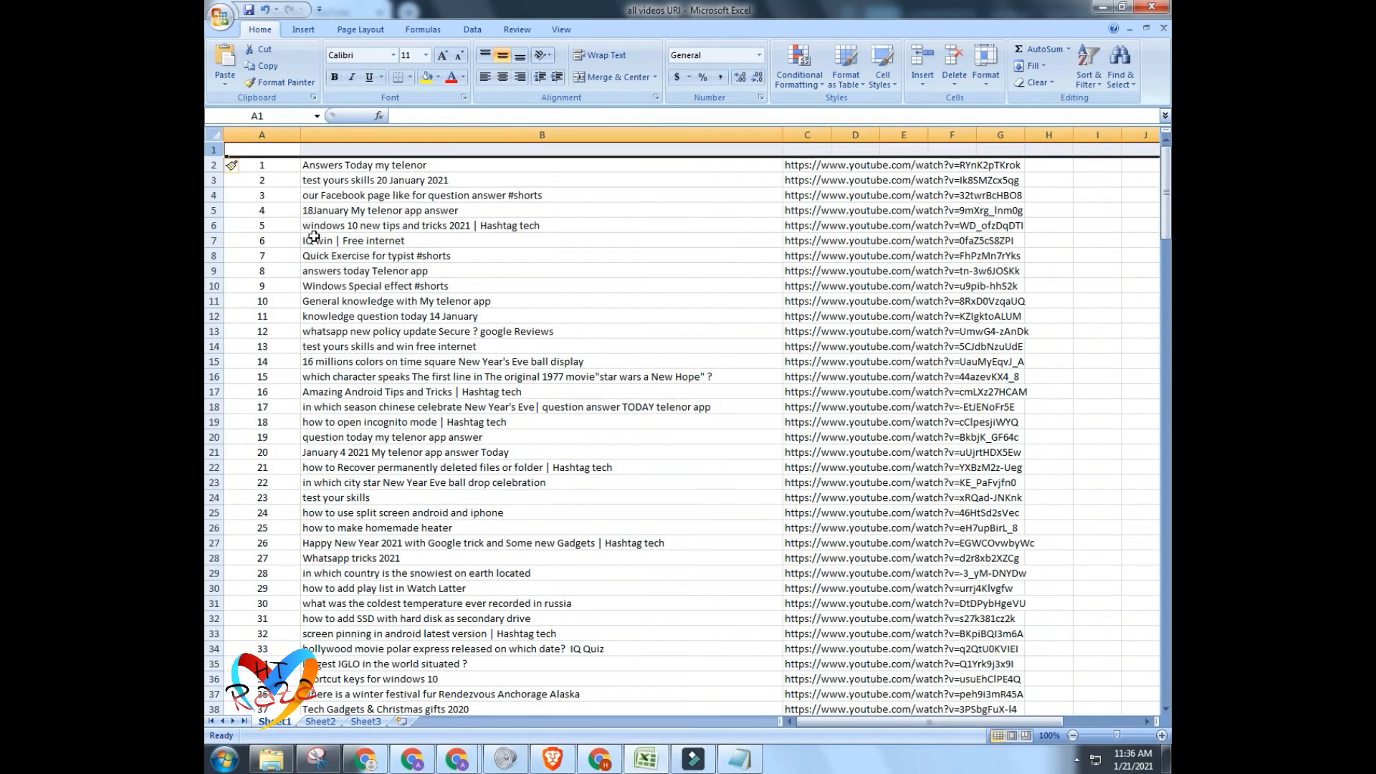
# Enter the heading "My All Videos Name" in cell B1 above the video titles
pyautogui.click(430, 151)
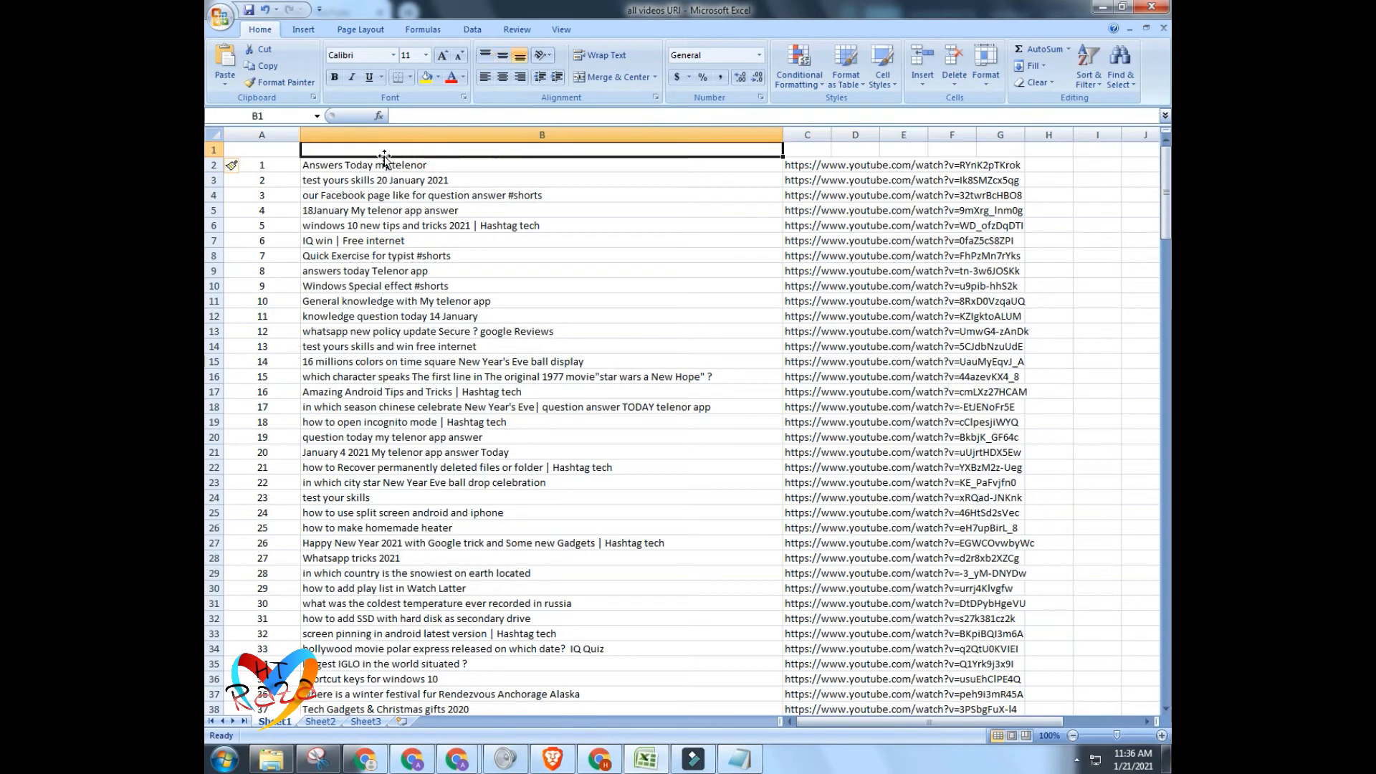
pyautogui.write('my')
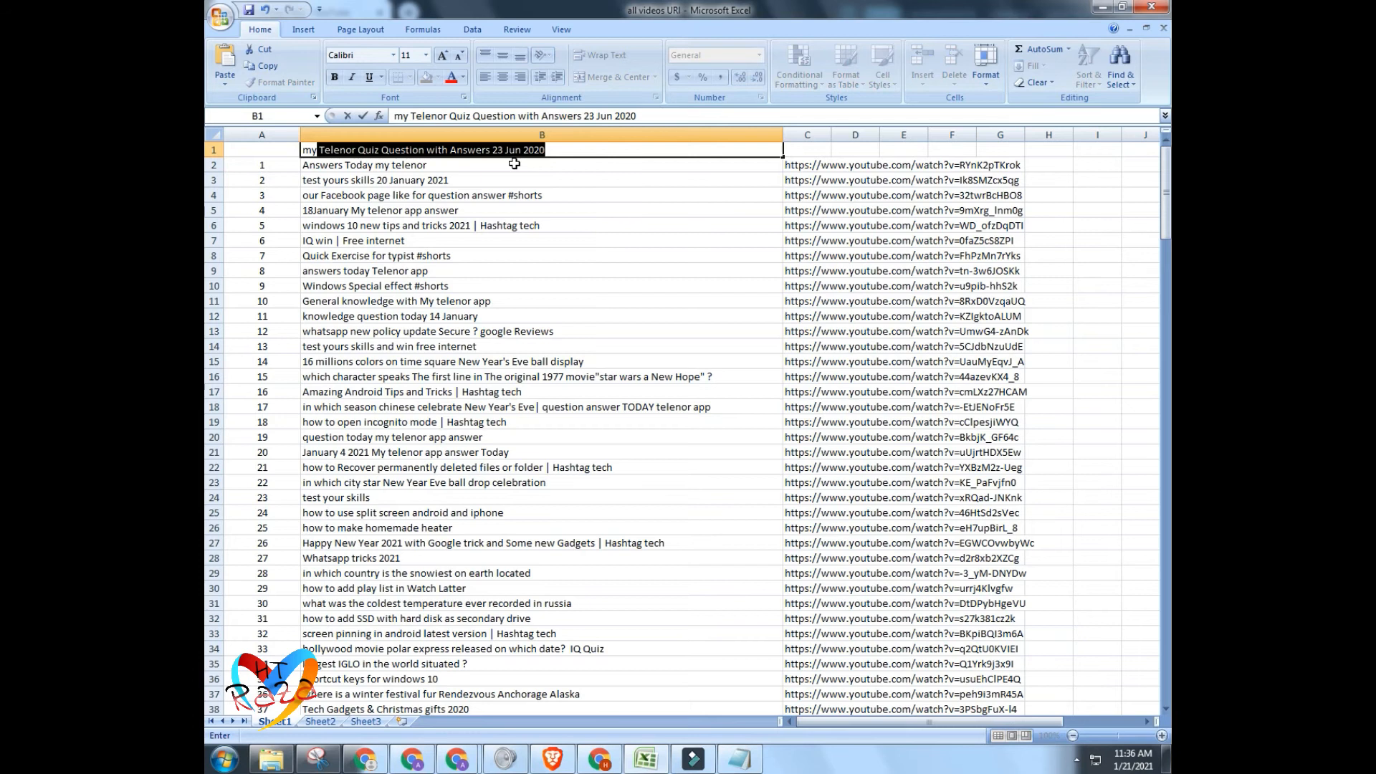
pyautogui.press('BackSpace')
pyautogui.write('My All Videos Links.')
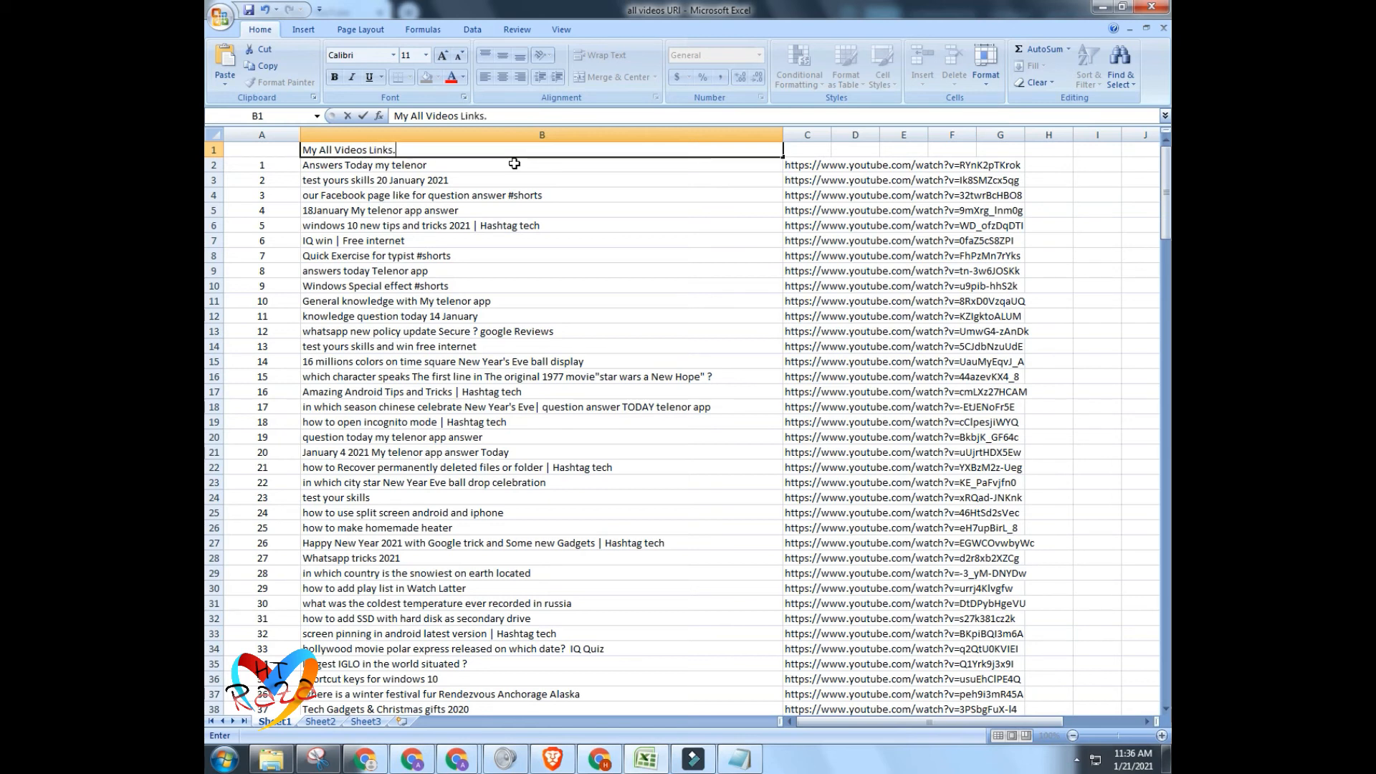
pyautogui.press('BackSpace')
pyautogui.press('BackSpace')
pyautogui.write('Name')
# Enter the heading "My All videos URL's Links" in cell C1 above the video links
pyautogui.click(828, 151)
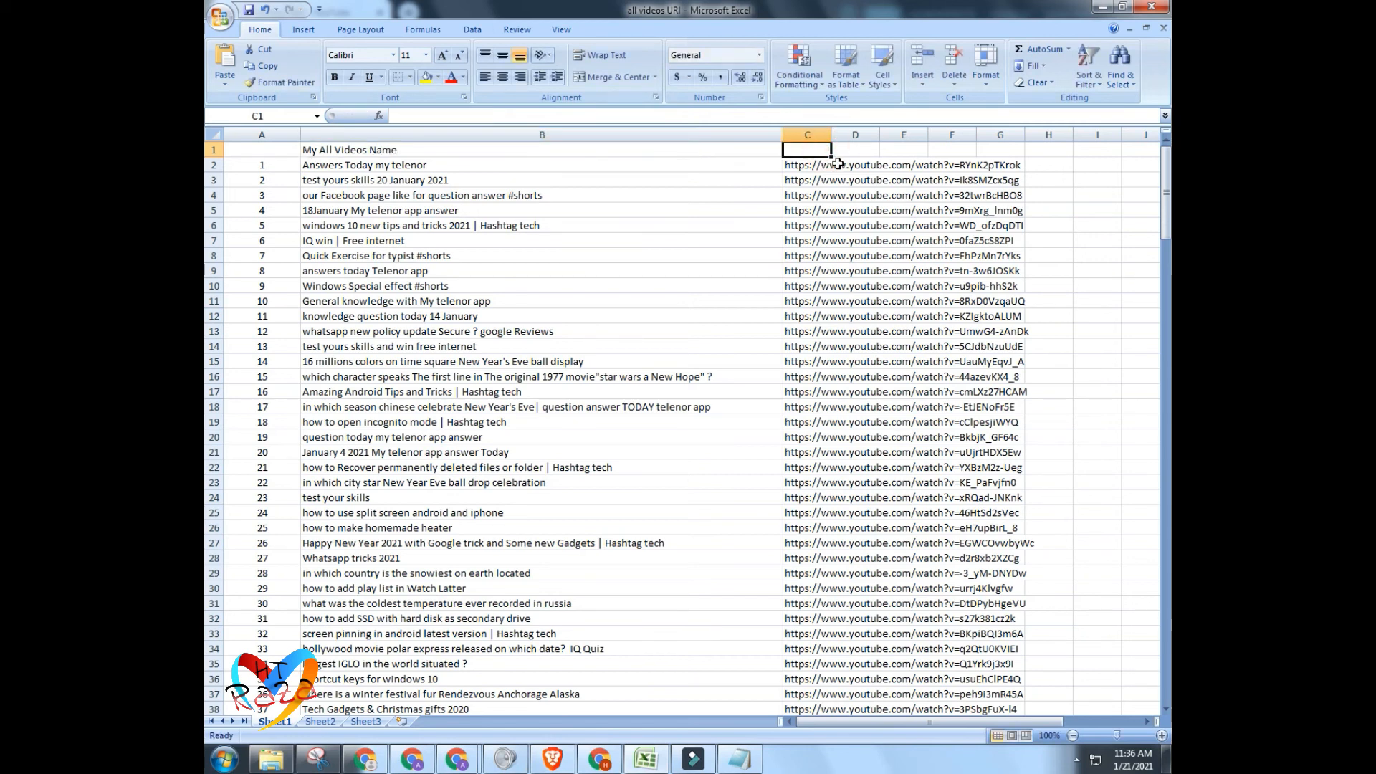
pyautogui.write('My')
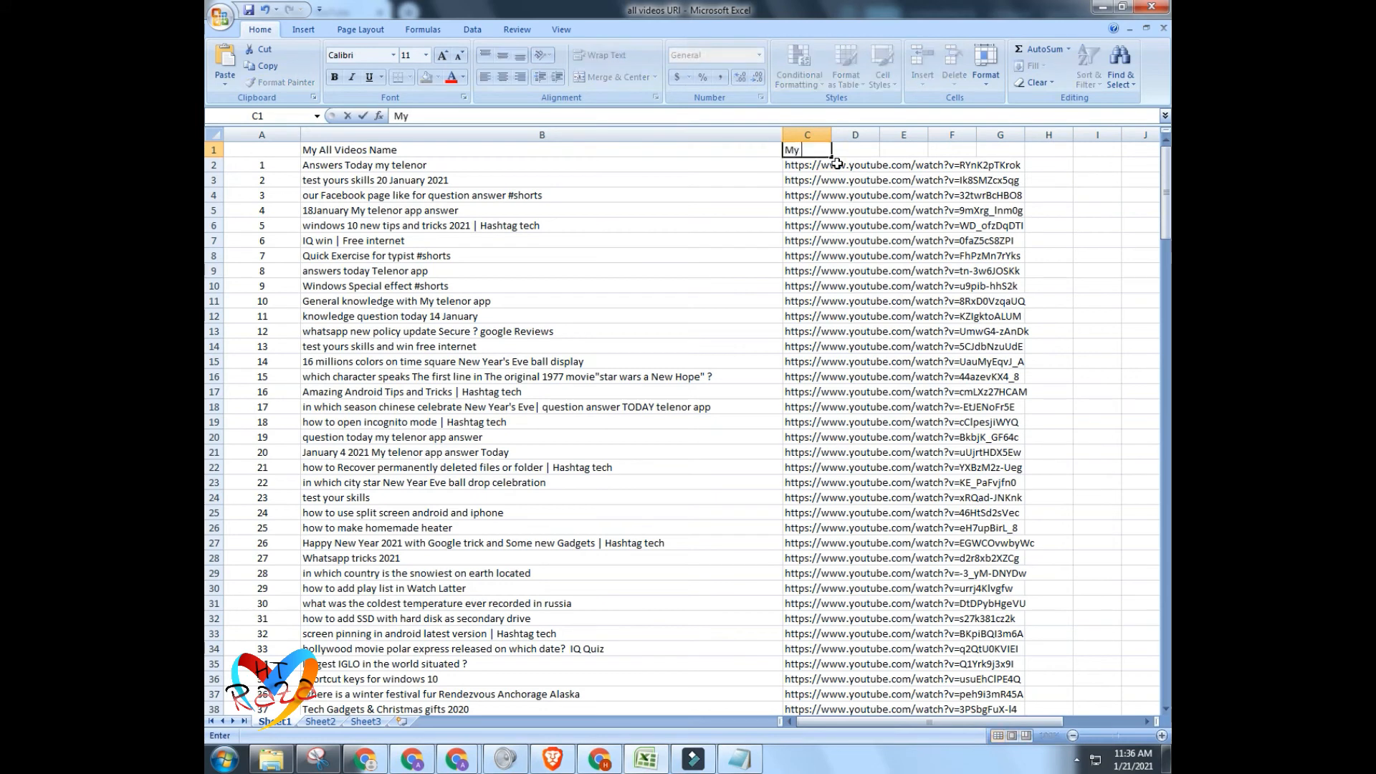
pyautogui.write(" All videos URL's Links")
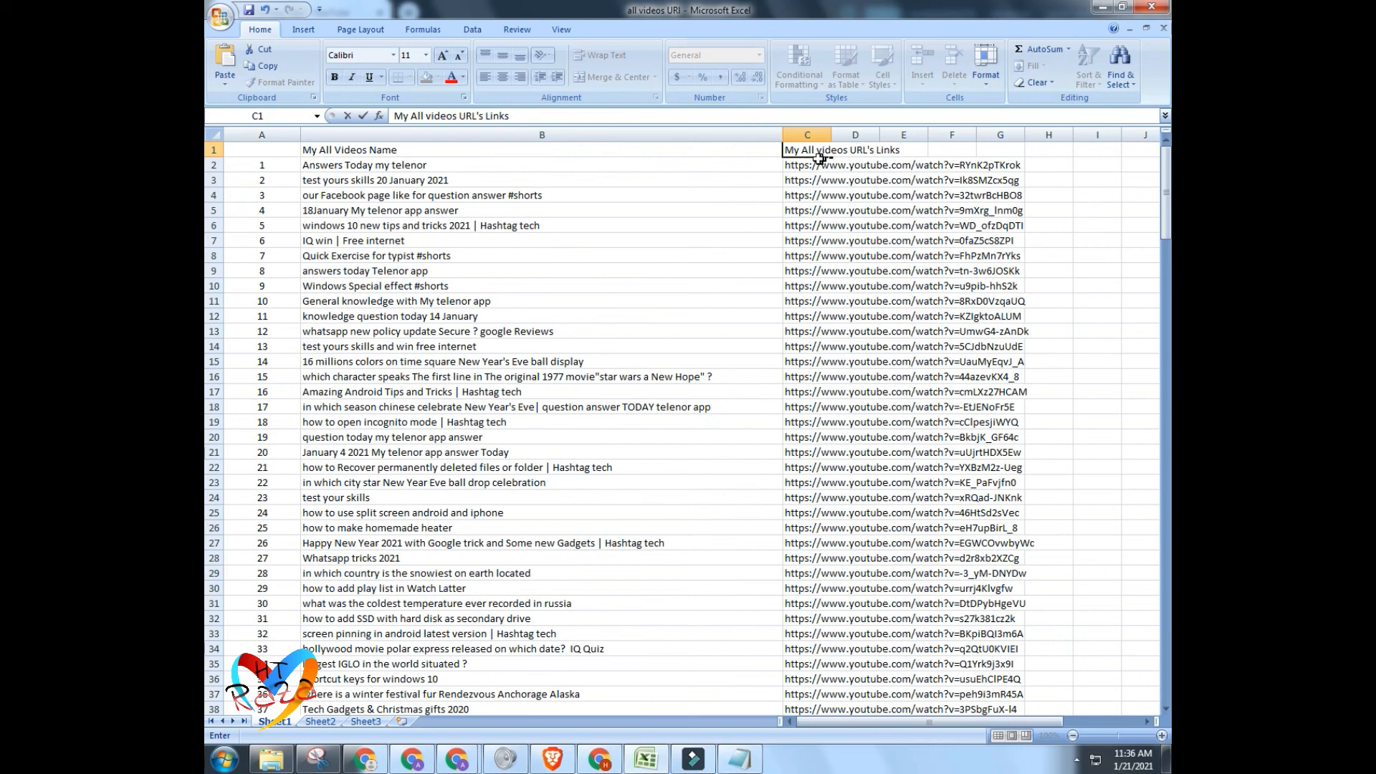
# Set the row height of all video rows, from row 2 down to row 127, to 20
pyautogui.click(215, 165)
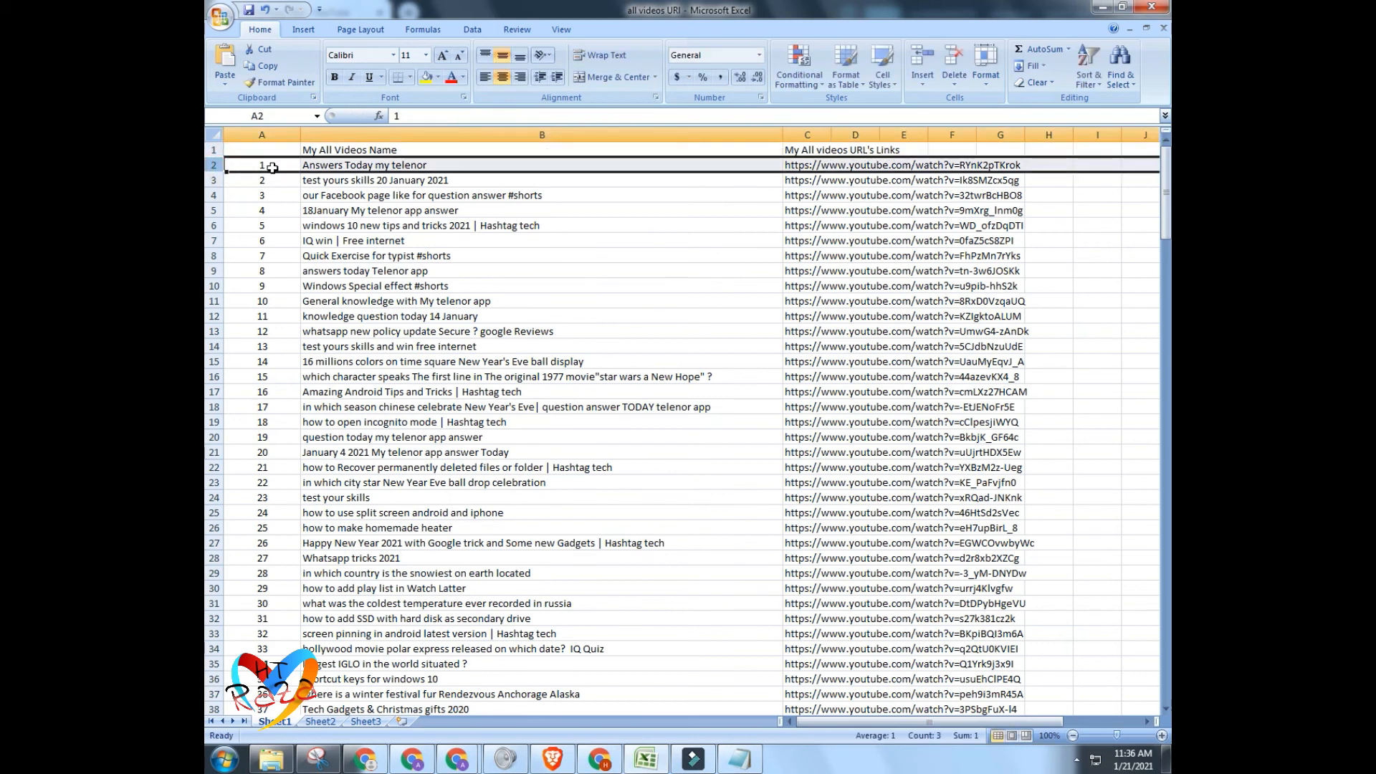
pyautogui.hotkey('ctrl', 'shift', 'Down')
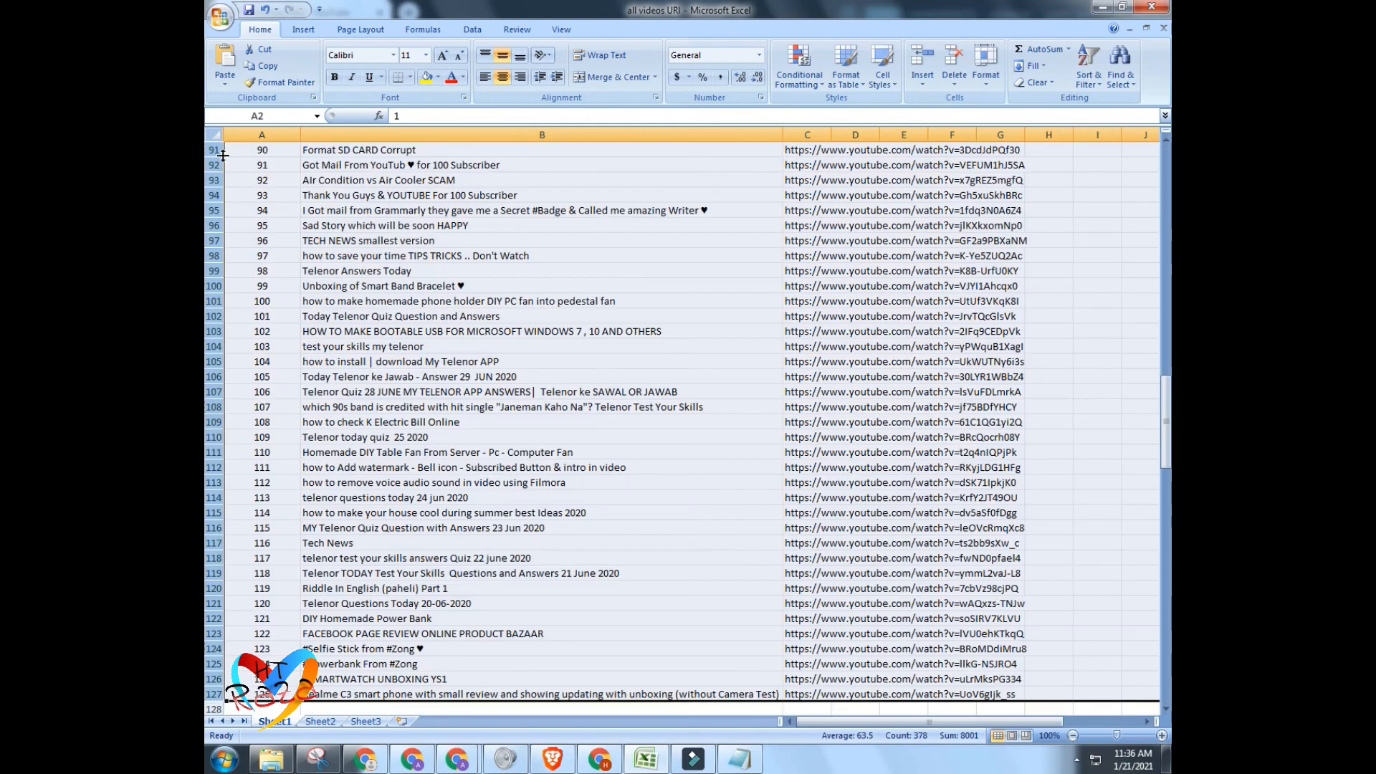
pyautogui.rightClick(217, 151)
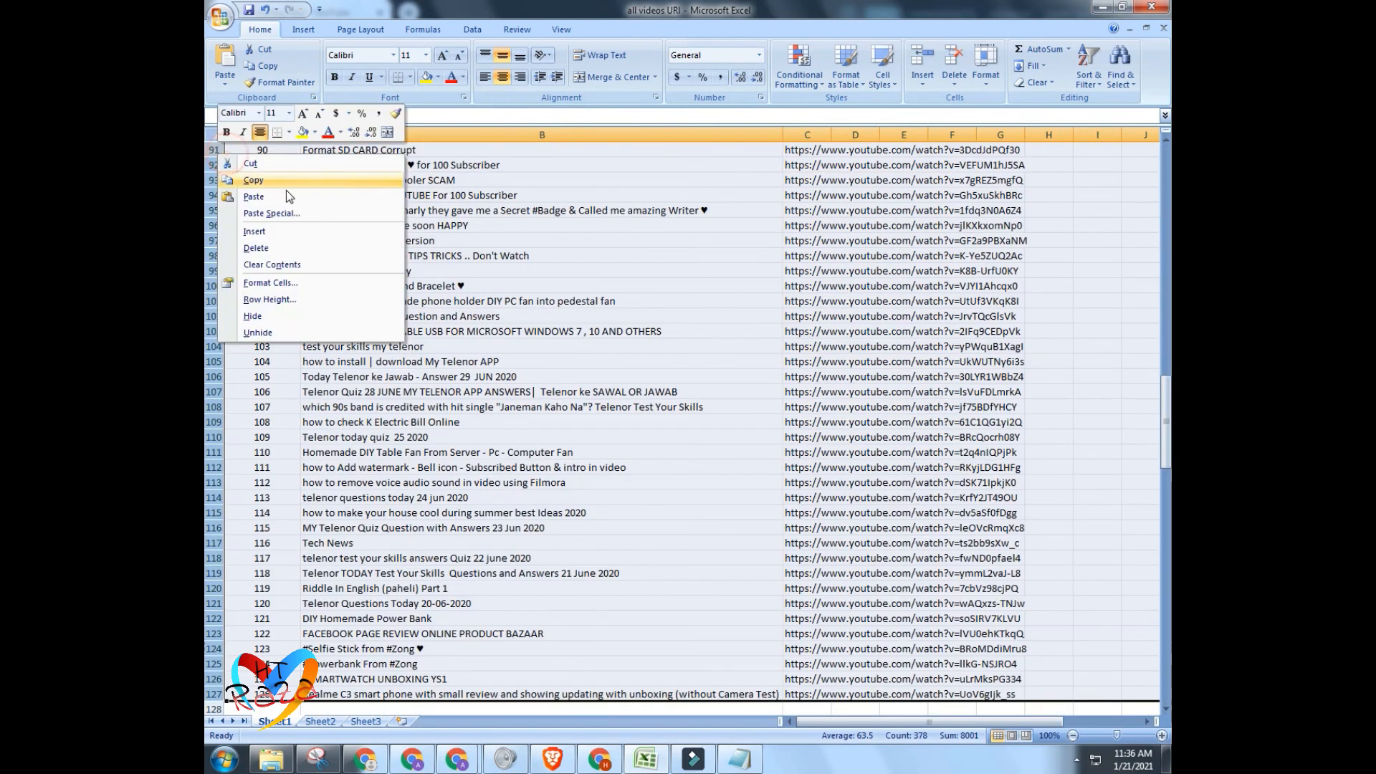
pyautogui.click(312, 296)
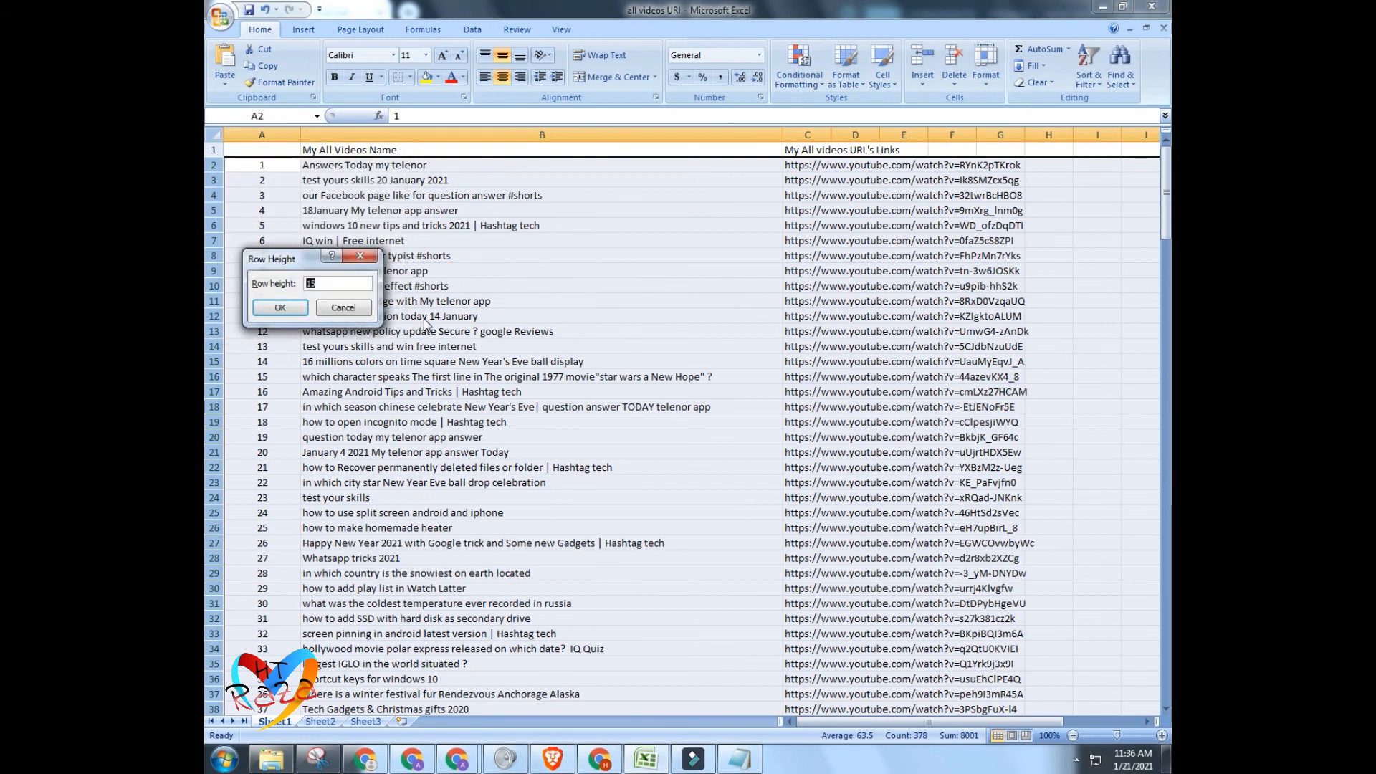
pyautogui.write('20')
pyautogui.press('Return')
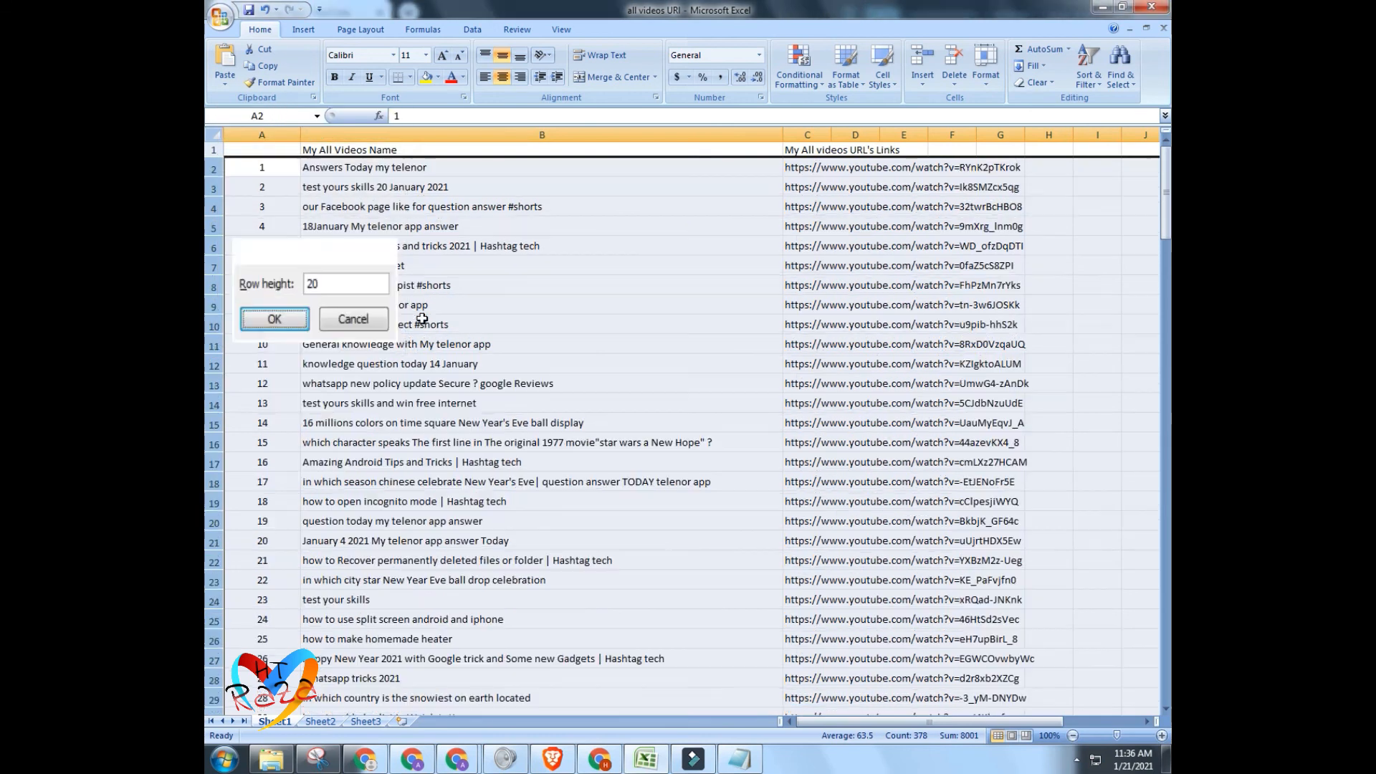
pyautogui.click(616, 288)
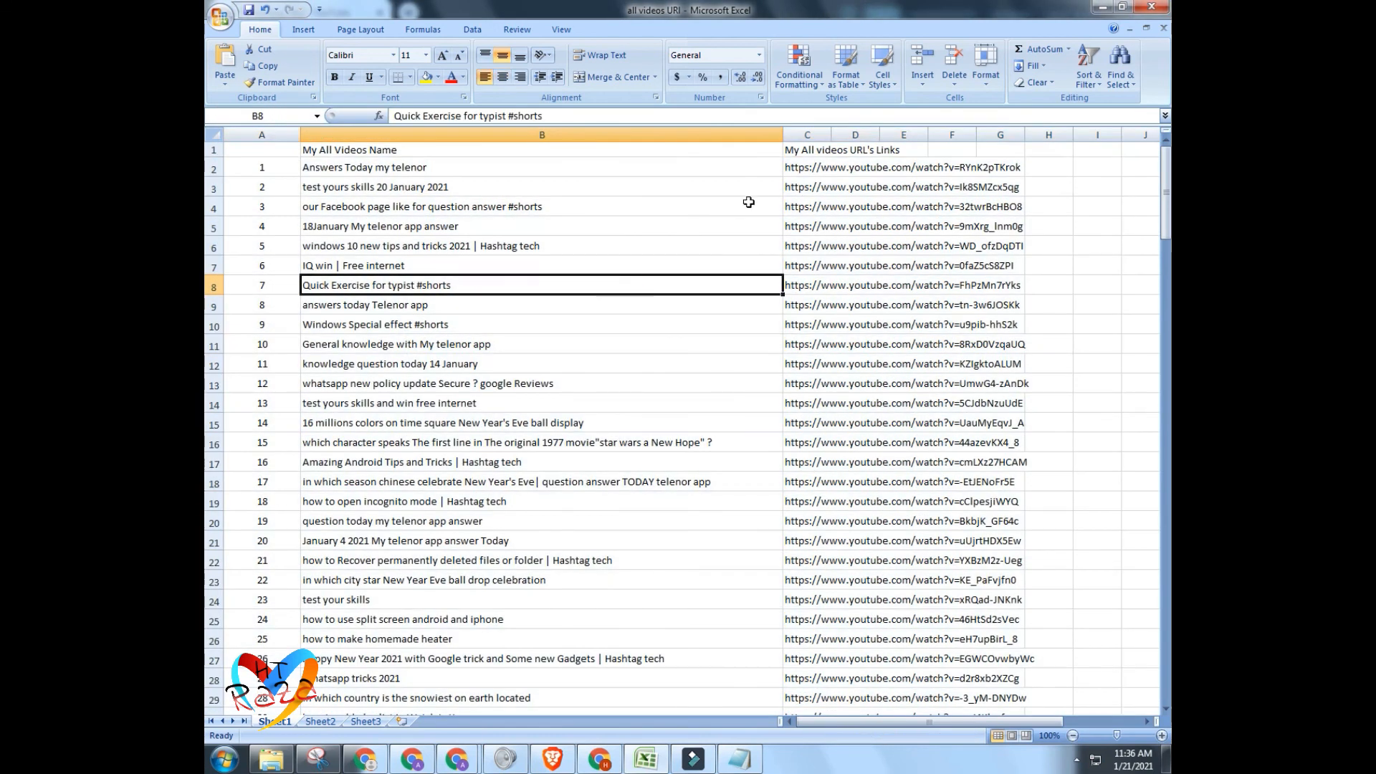
pyautogui.click(573, 328)
pyautogui.click(608, 262)
pyautogui.click(649, 185)
pyautogui.click(681, 149)
pyautogui.click(674, 163)
pyautogui.moveTo(673, 163); pyautogui.dragTo(869, 184)
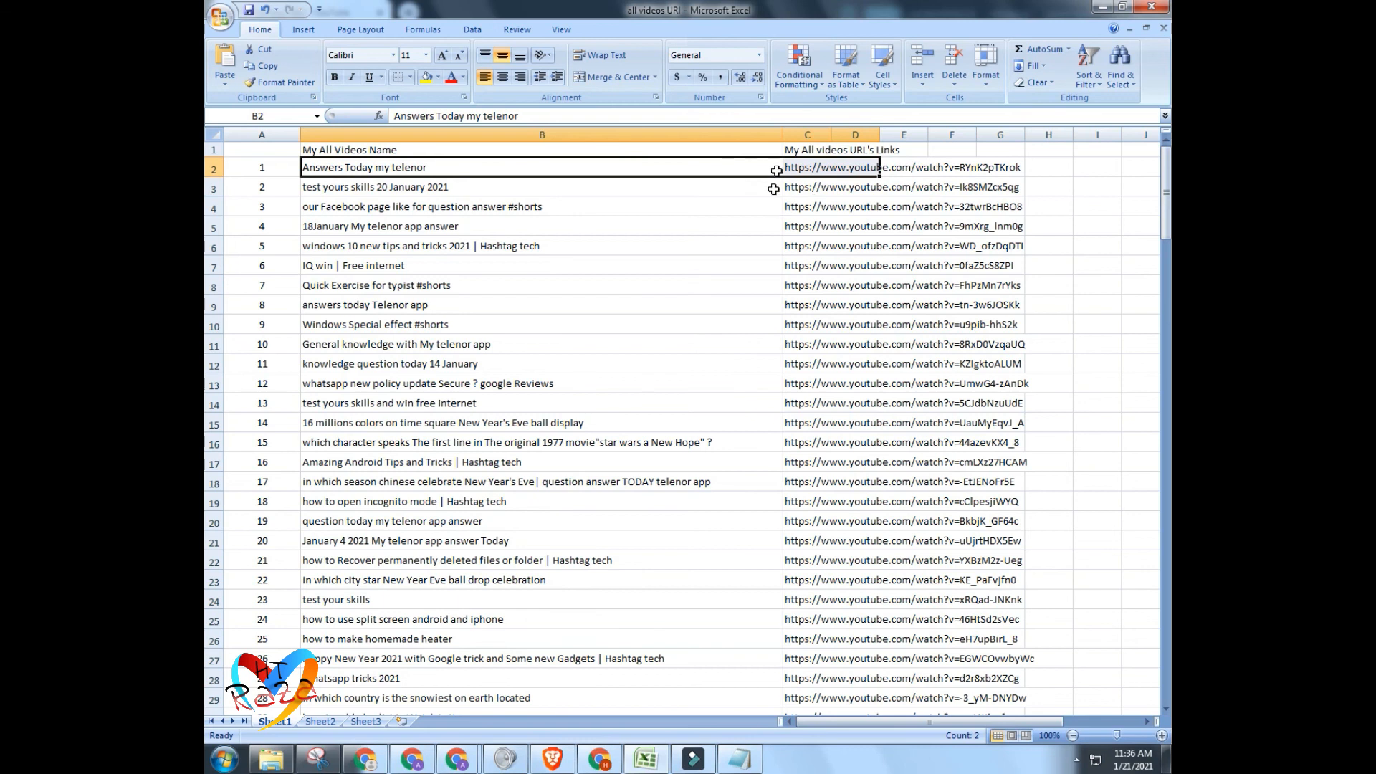
pyautogui.click(807, 168)
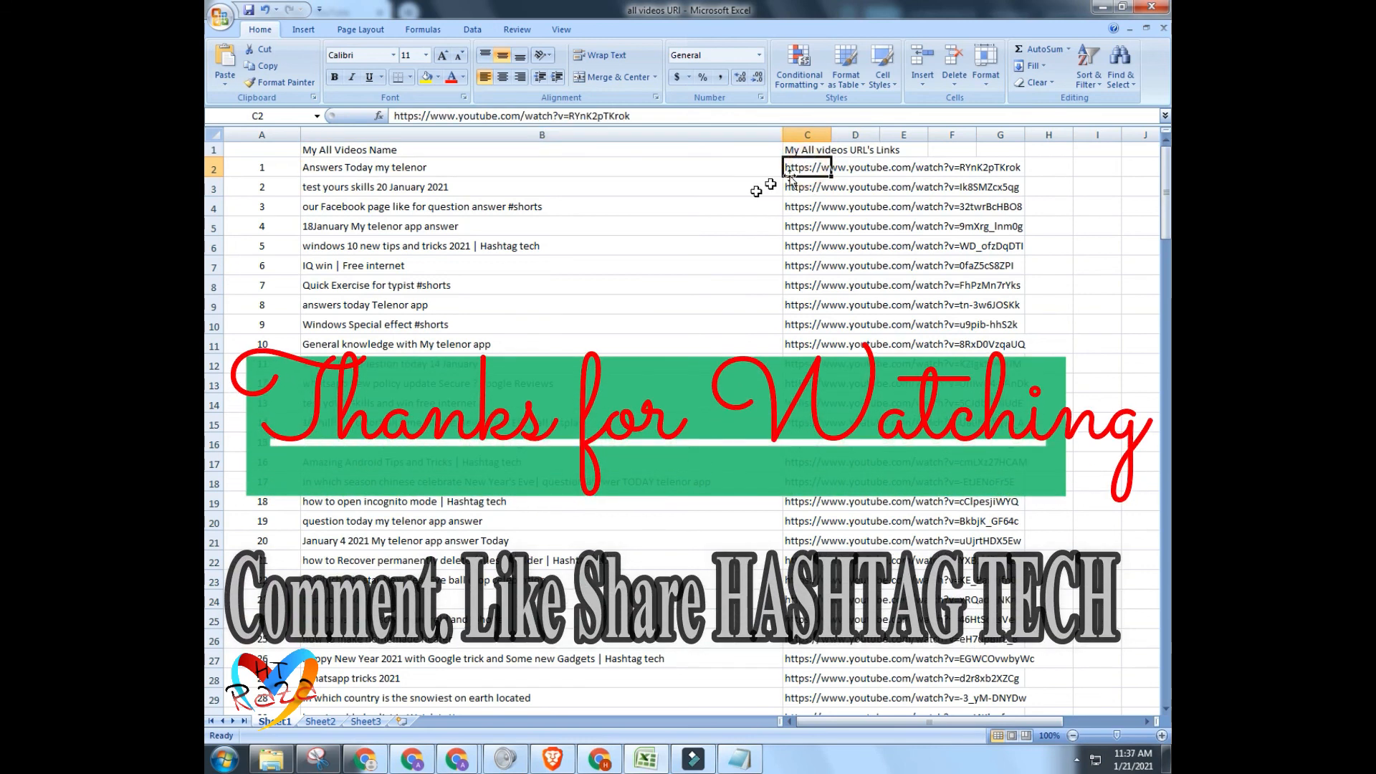
pyautogui.click(704, 226)
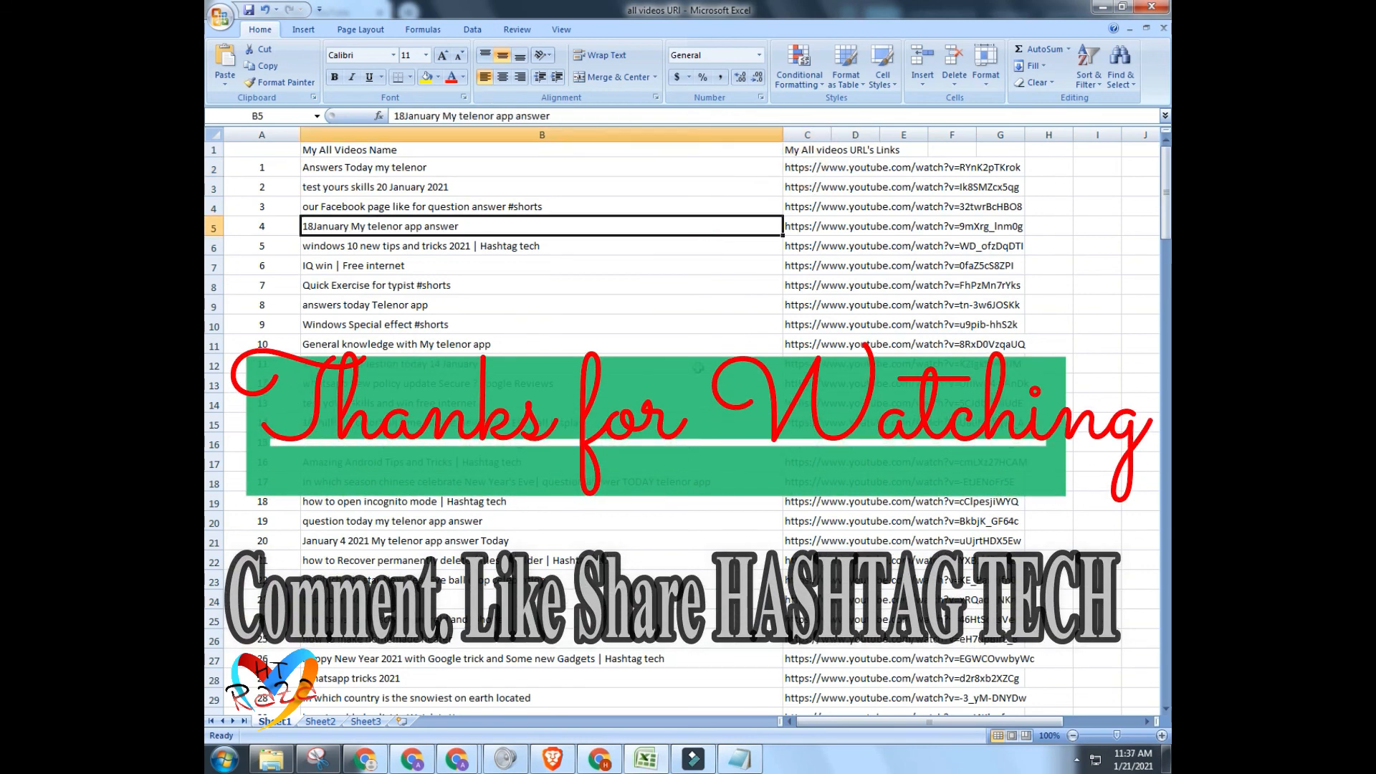